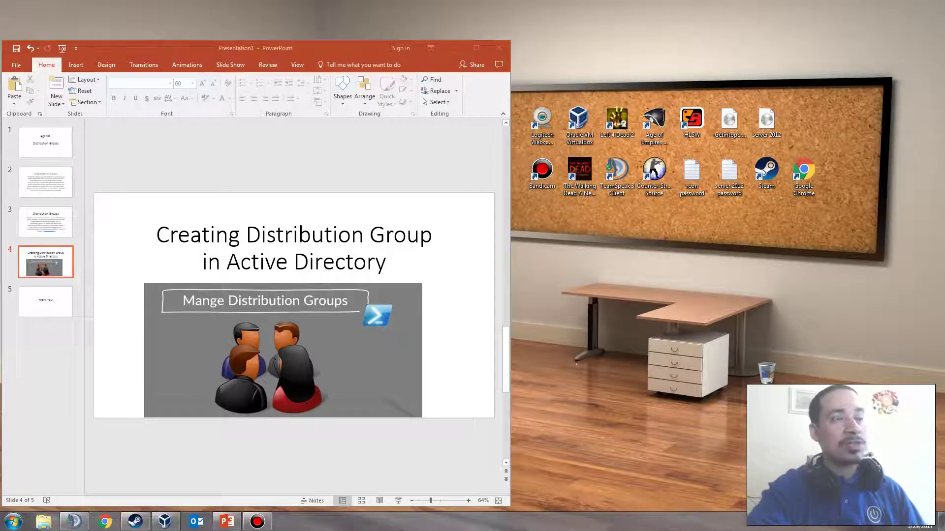
Bring PowerPoint forward and go from the agenda slide to slide 2, the Distribution Groups definition
key(alt+Tab)
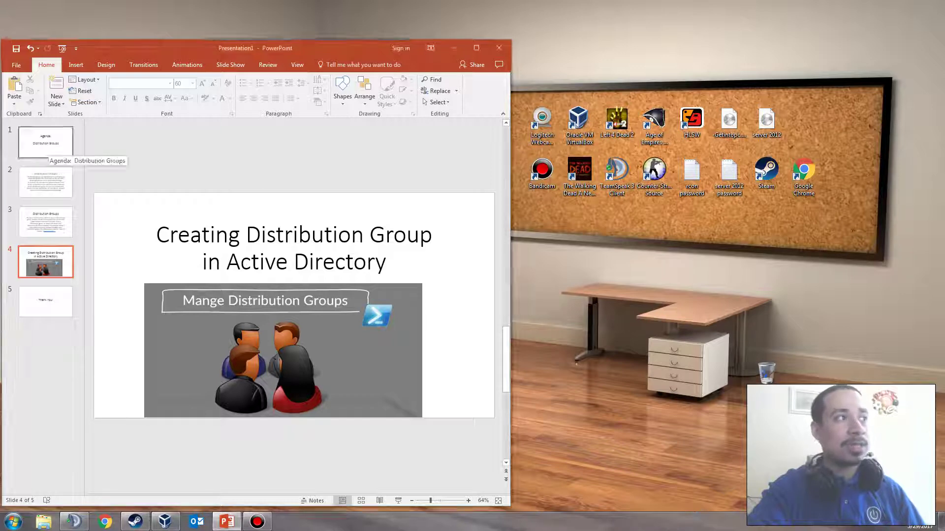
click(48, 154)
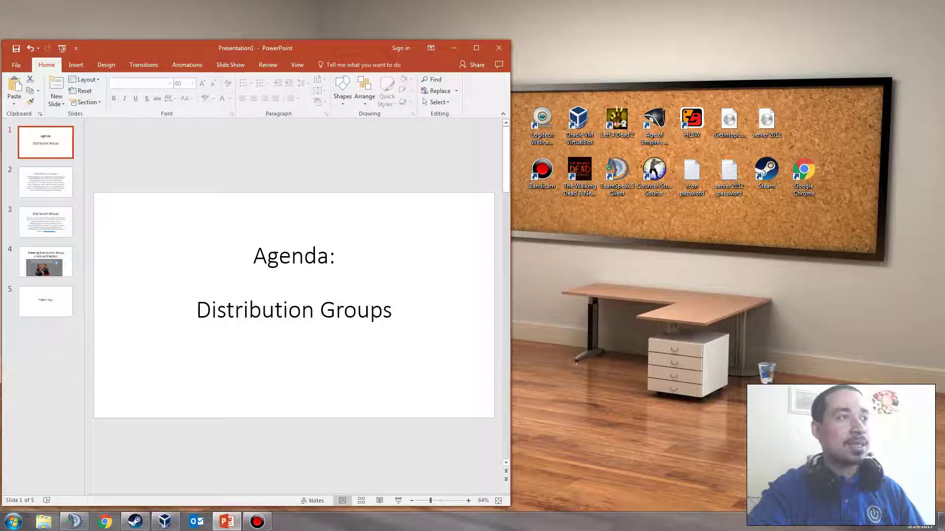
click(45, 182)
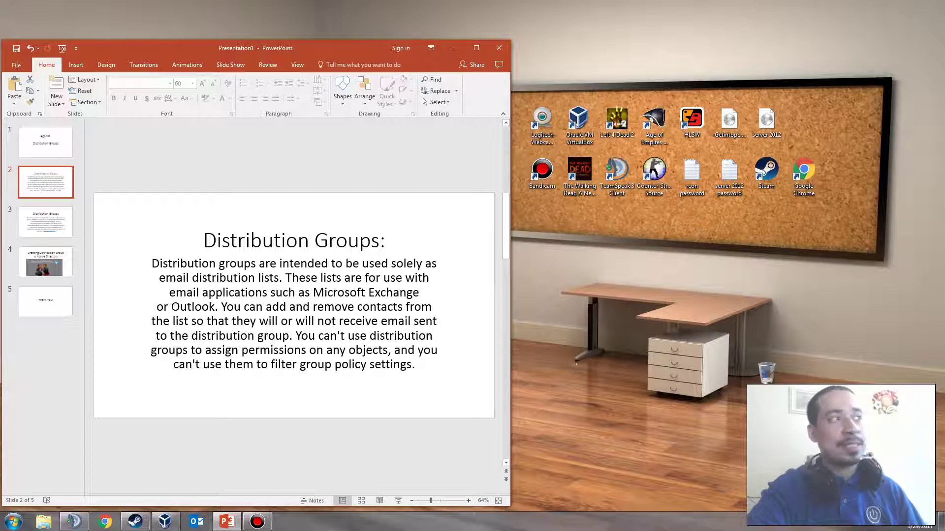
Show slide 3, which explains admins and external contacts
click(45, 222)
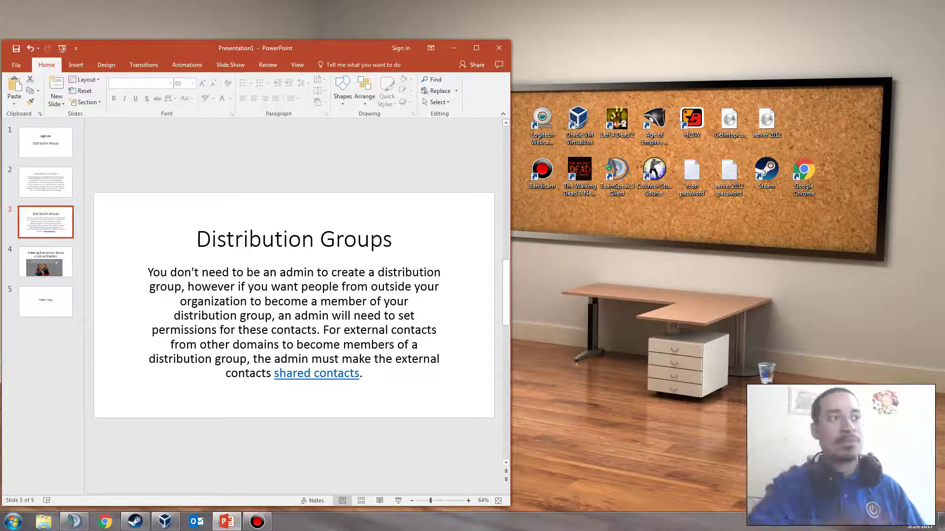
Show slide 4, 'Creating Distribution Group in Active Directory'
click(45, 261)
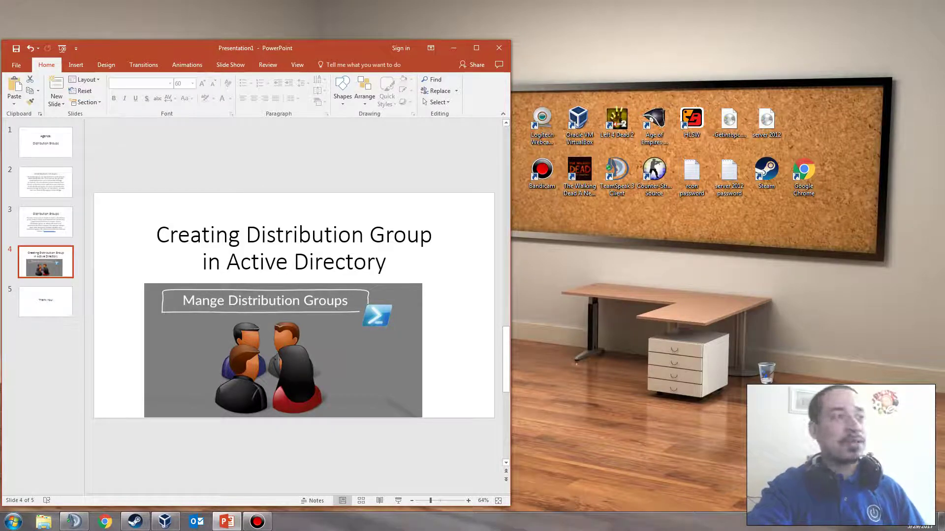
mouse_move(165, 522)
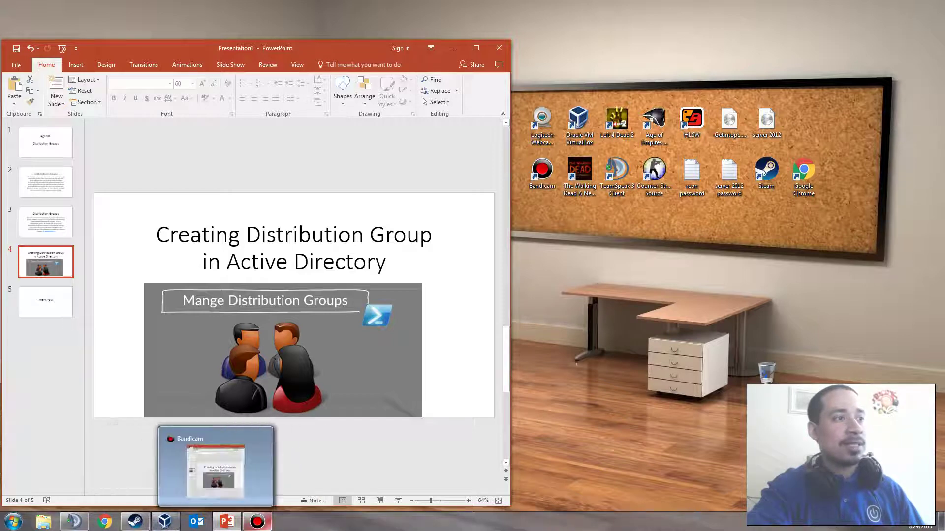
mouse_move(257, 522)
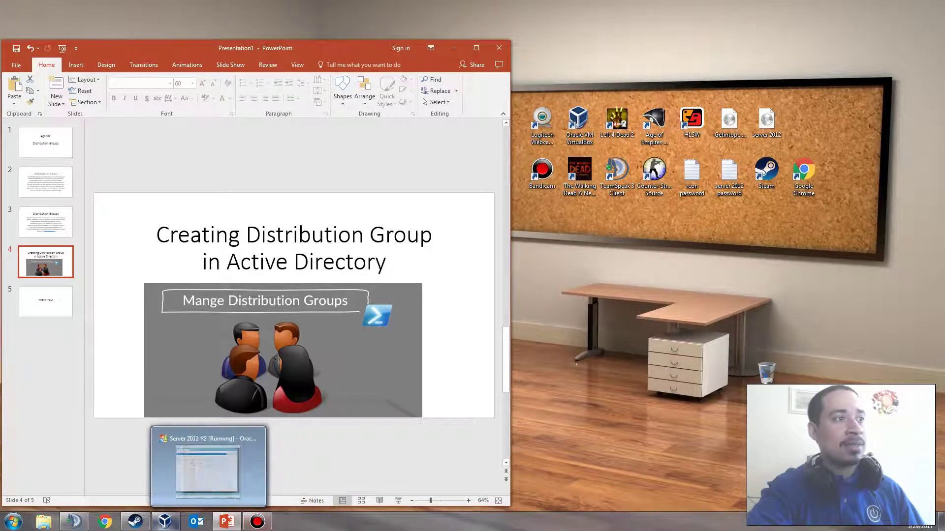
Switch to the VirtualBox server, minimize PowerPoint and move the VM window left
click(166, 522)
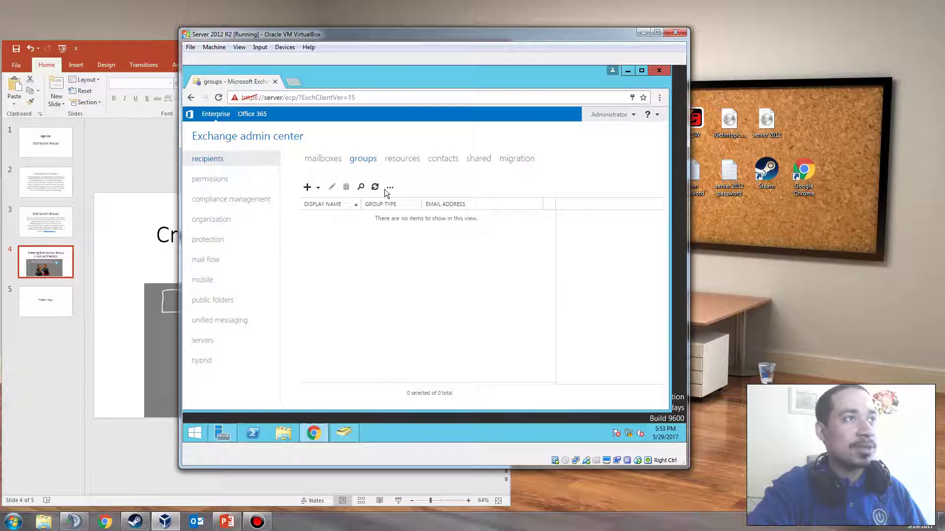
click(148, 147)
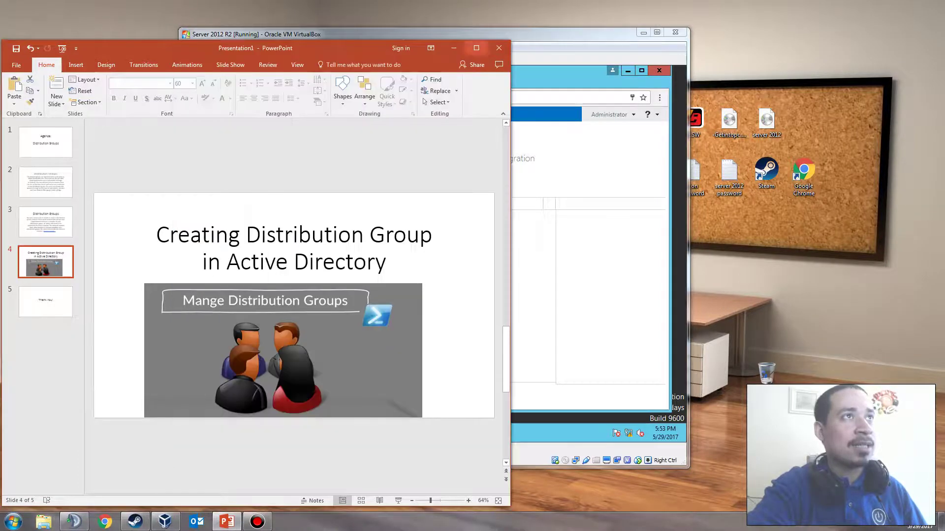
click(452, 50)
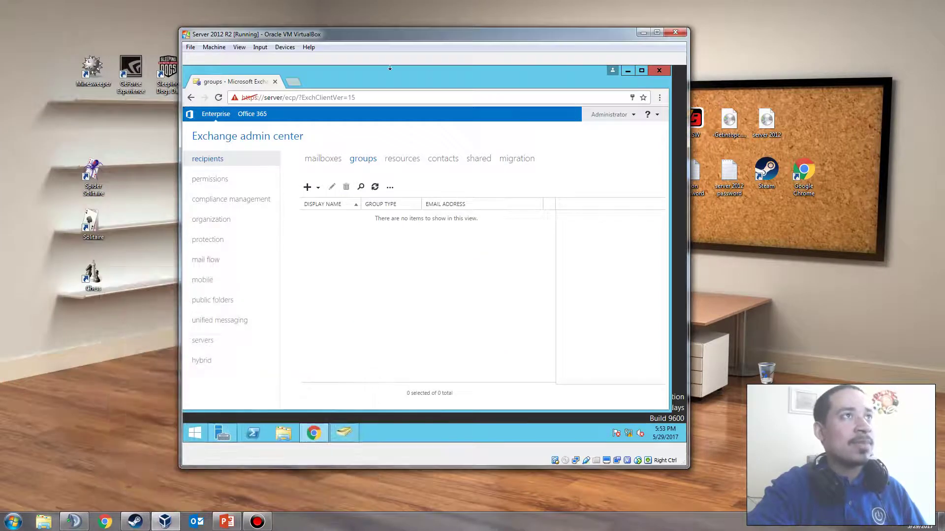
drag(388, 34, 257, 63)
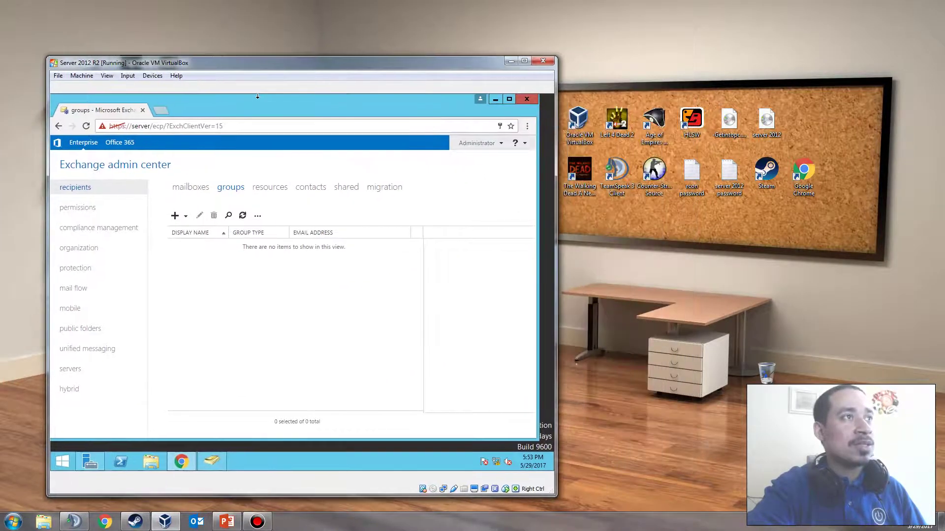
click(175, 216)
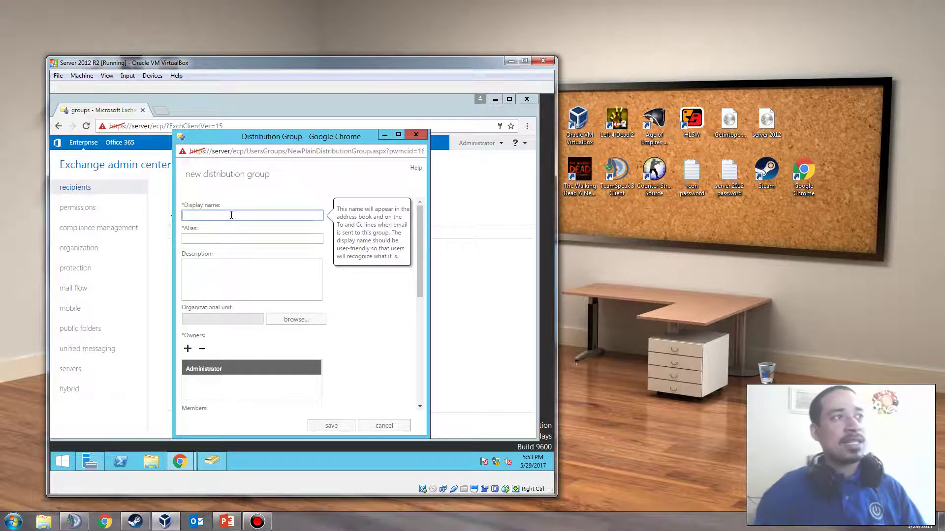
text(Tecyhj0)
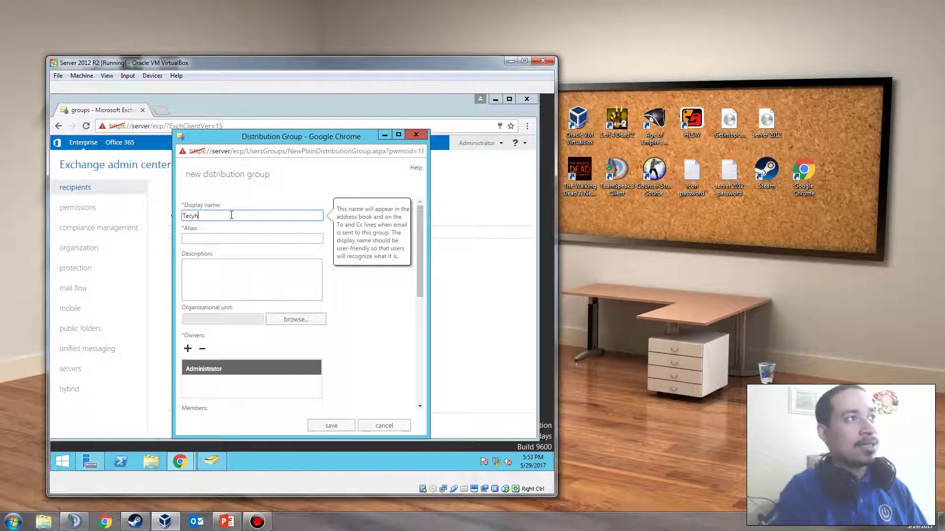
key(BackSpace)
key(BackSpace)
key(BackSpace)
key(BackSpace)
text(hno)
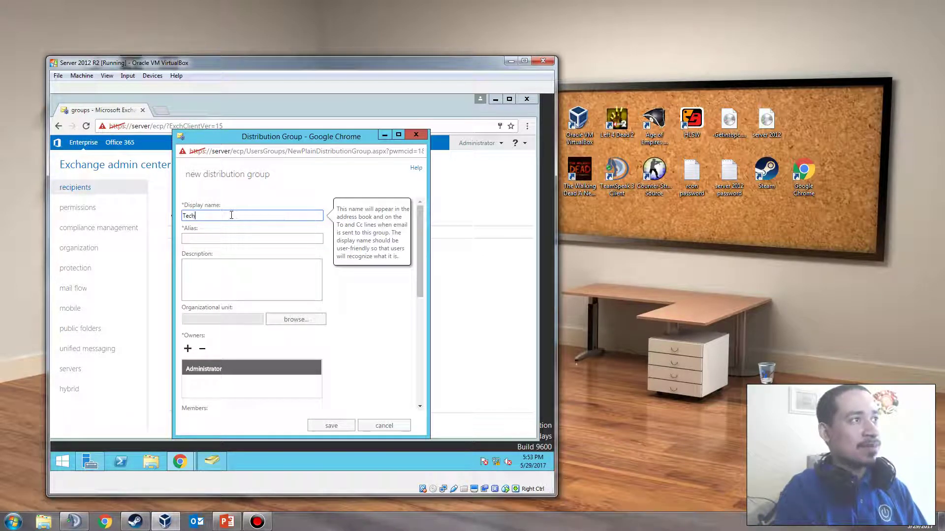
text(logy)
key(Tab)
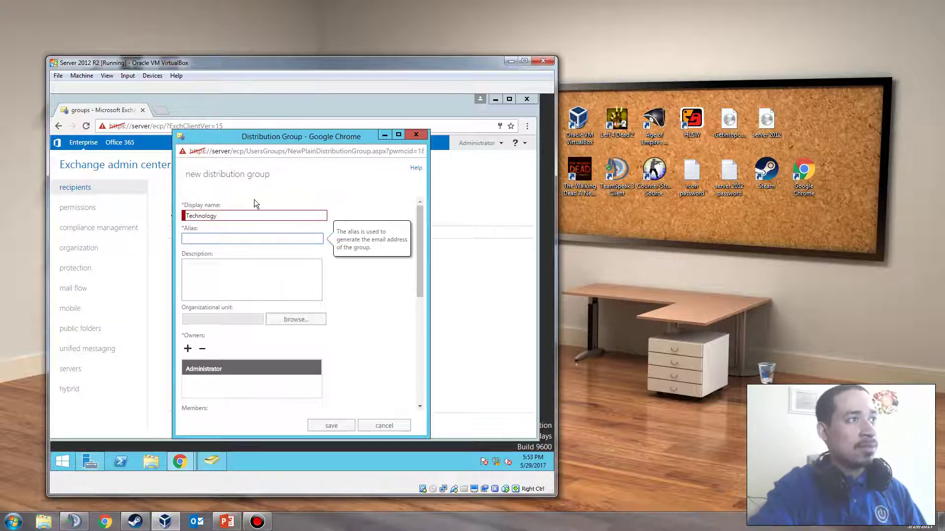
click(249, 214)
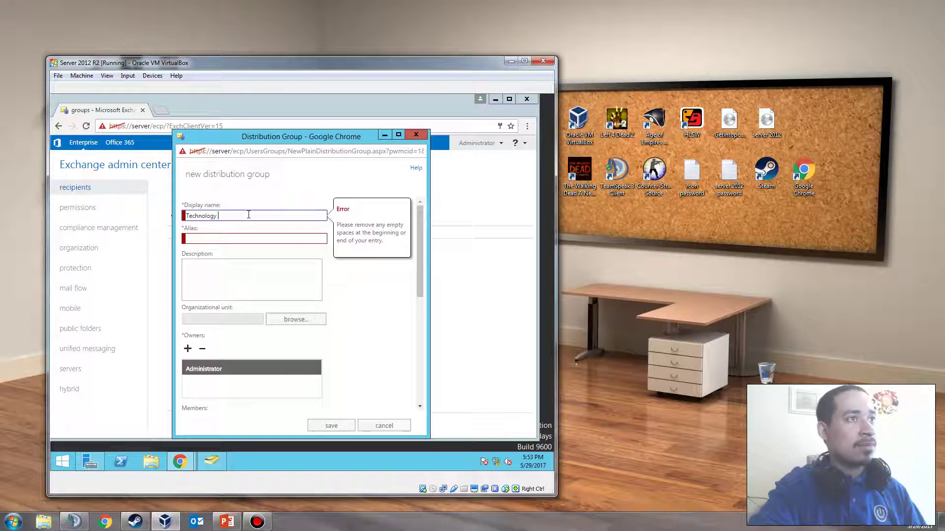
click(220, 239)
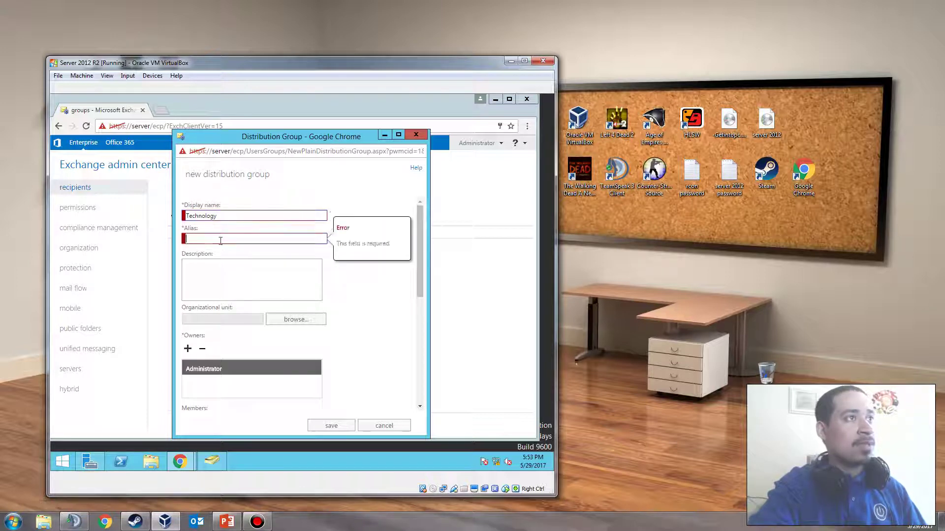
click(226, 217)
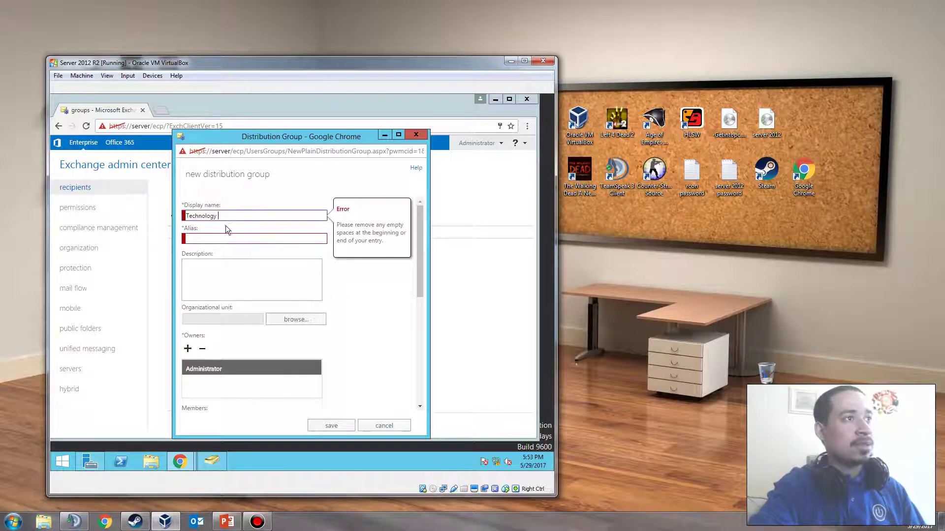
click(224, 238)
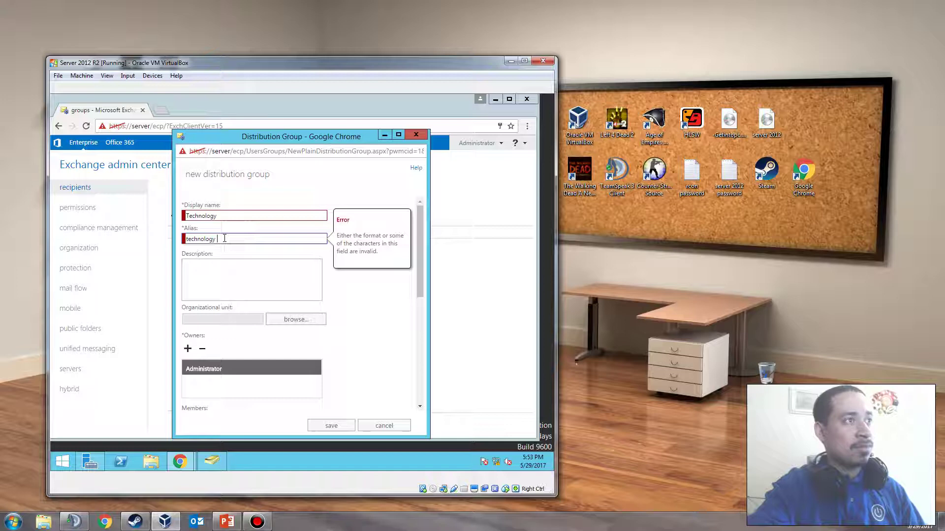
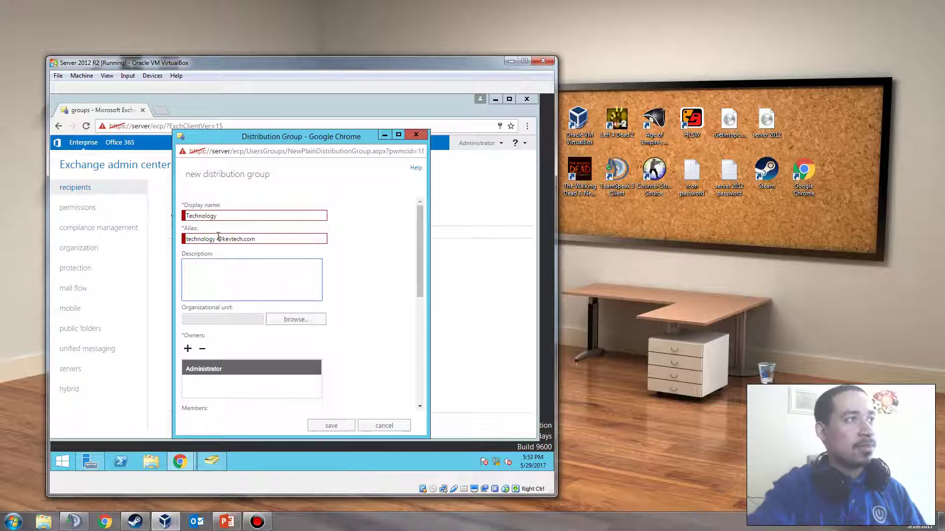
Change the display name to 'Technology Team'
click(235, 215)
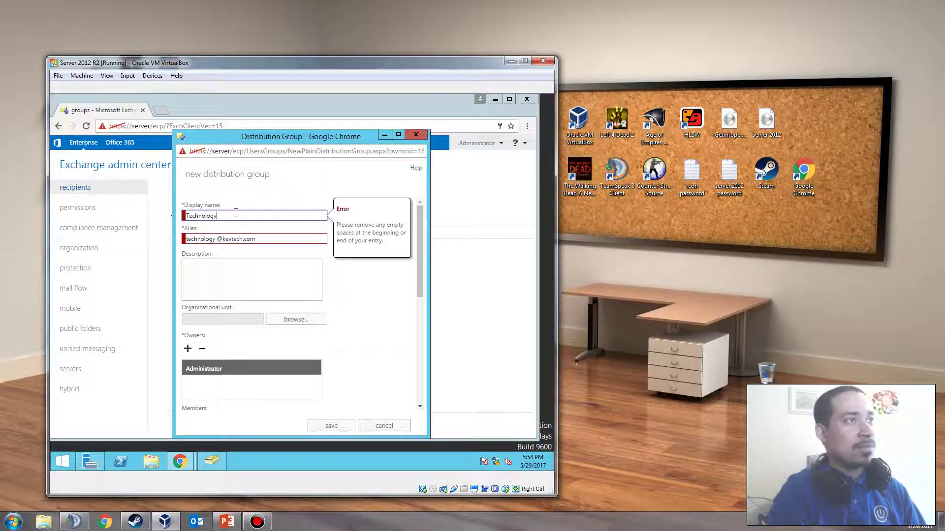
key(BackSpace)
key(BackSpace)
key(BackSpace)
key(BackSpace)
key(BackSpace)
key(BackSpace)
key(BackSpace)
key(BackSpace)
key(BackSpace)
key(BackSpace)
key(BackSpace)
text(Techn)
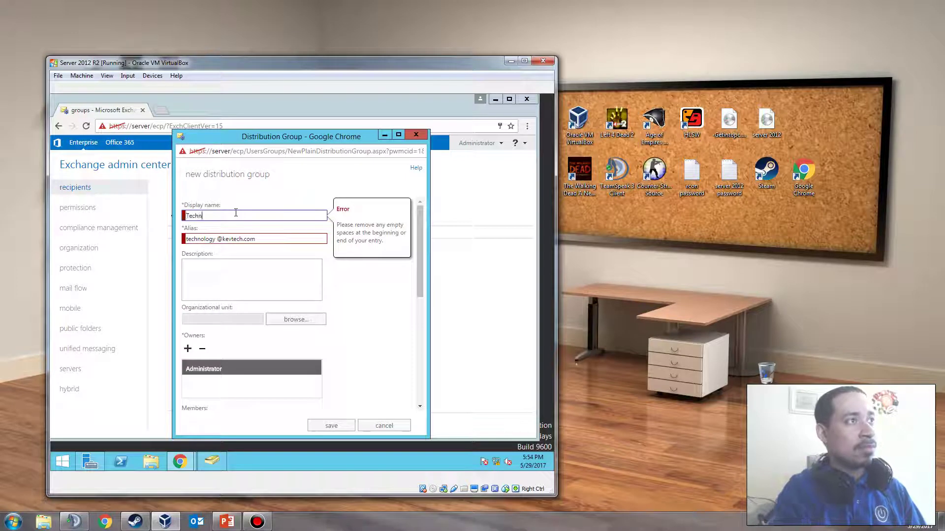
text(olog)
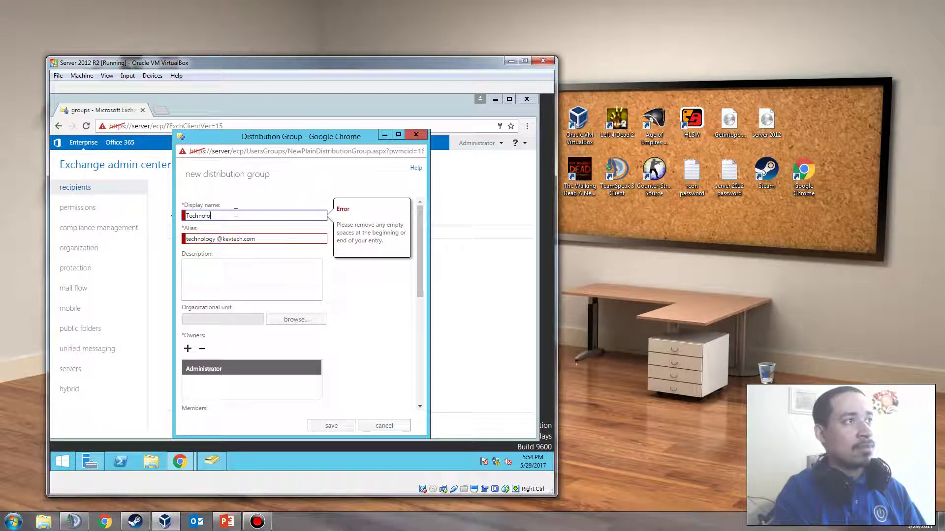
key(BackSpace)
key(BackSpace)
key(BackSpace)
key(BackSpace)
key(BackSpace)
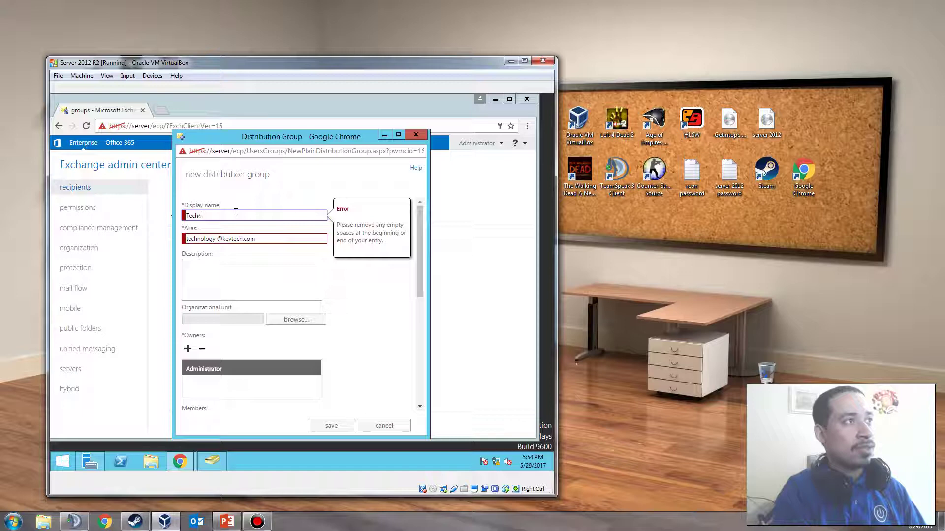
text(nology te)
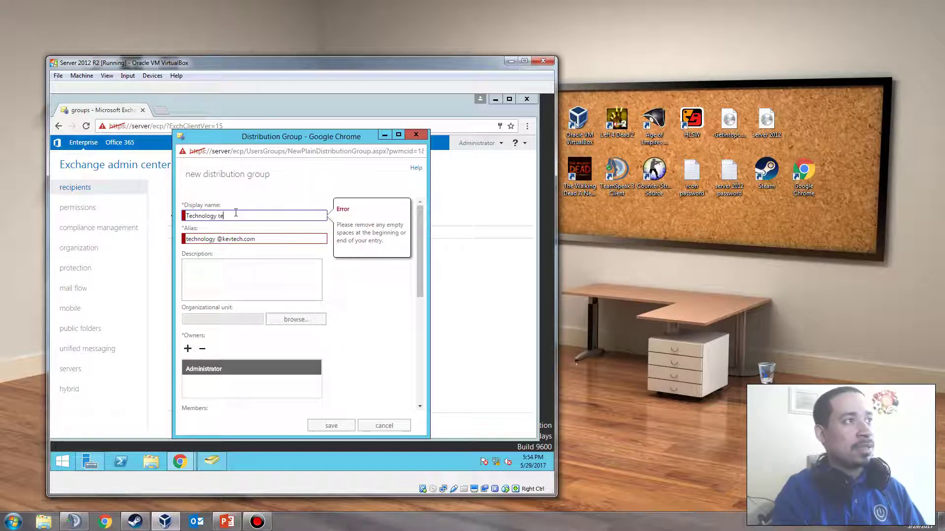
key(BackSpace)
key(BackSpace)
text(Team)
Correct the alias so it reads 'technology', removing the space and domain
key(Tab)
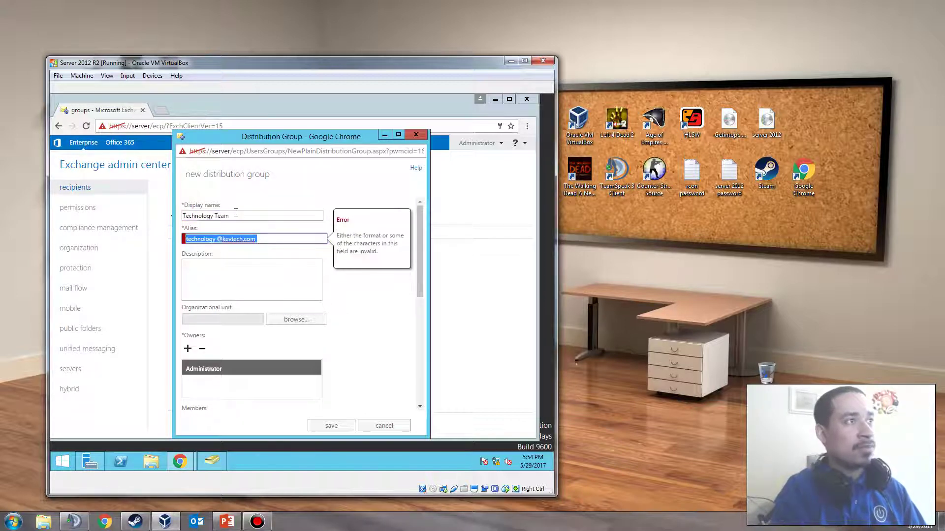
key(Tab)
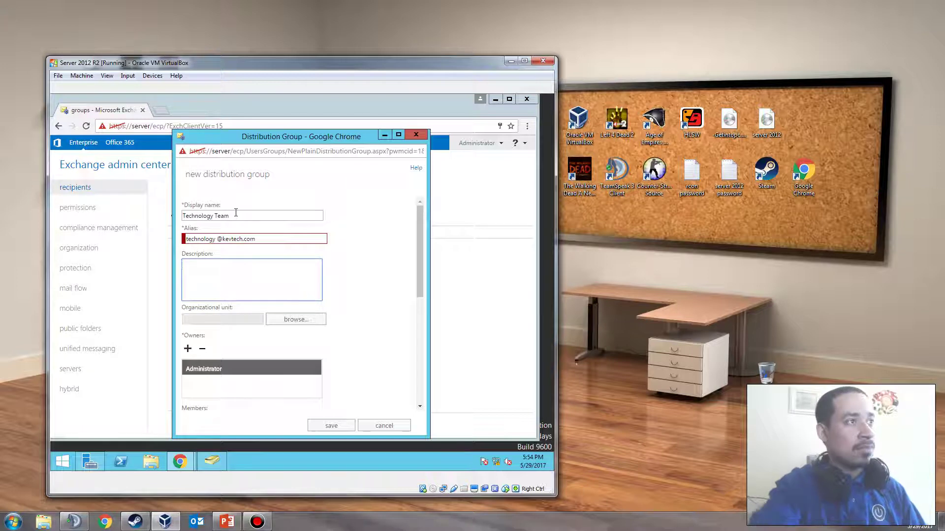
click(219, 240)
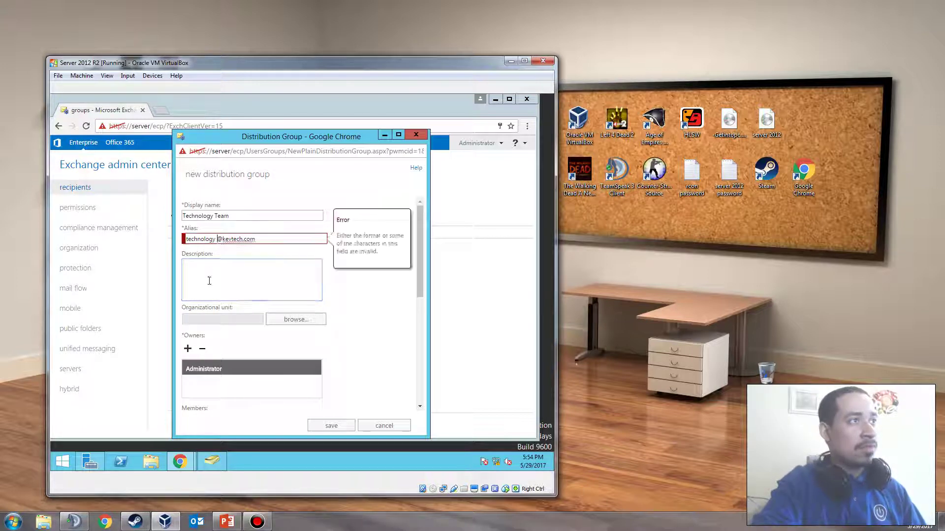
key(BackSpace)
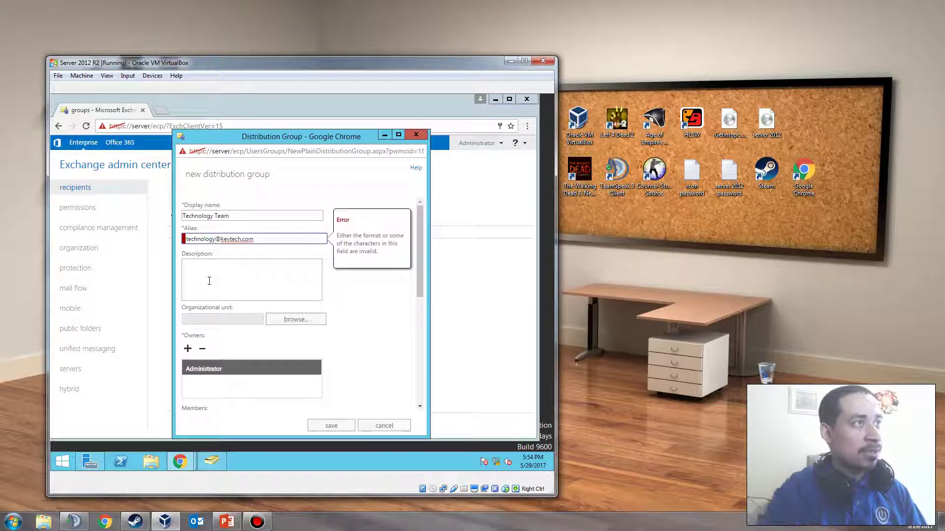
click(264, 241)
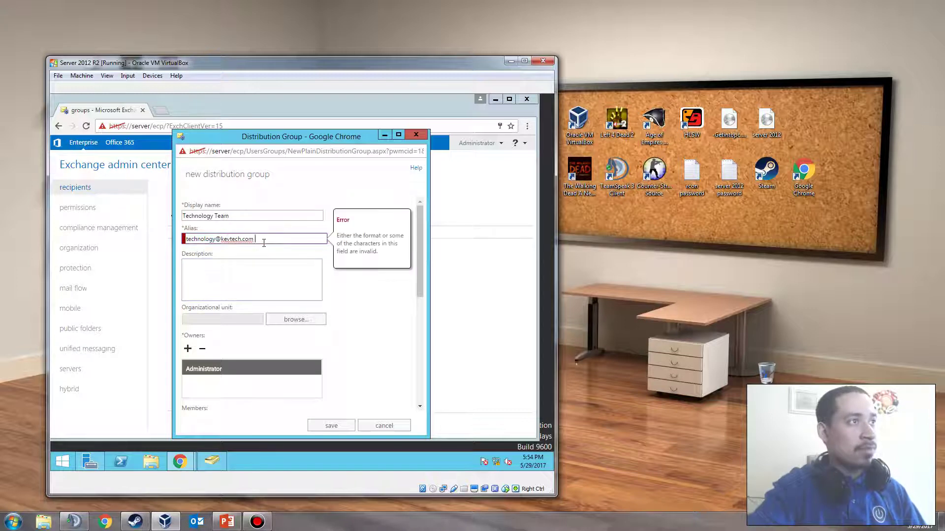
key(BackSpace)
key(BackSpace)
key(BackSpace)
key(BackSpace)
key(BackSpace)
key(BackSpace)
key(BackSpace)
key(BackSpace)
key(BackSpace)
key(BackSpace)
key(BackSpace)
key(BackSpace)
key(BackSpace)
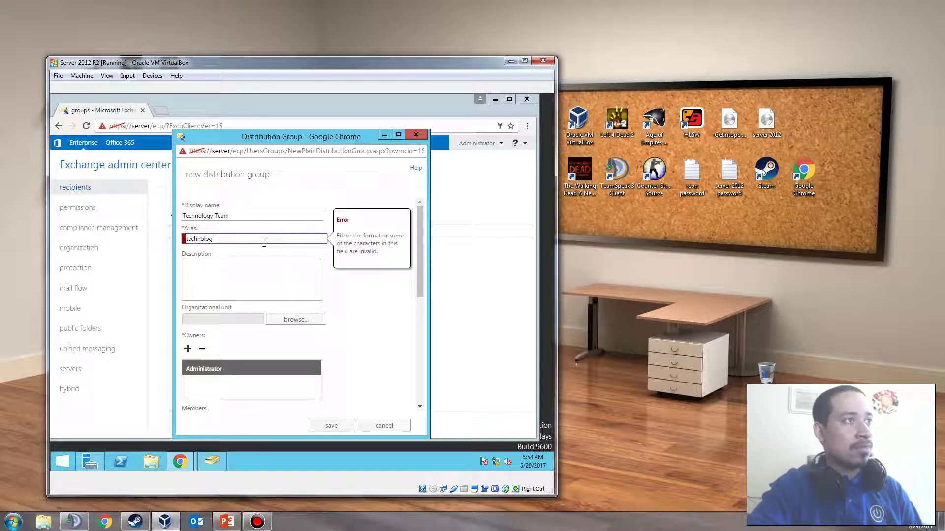
text(y)
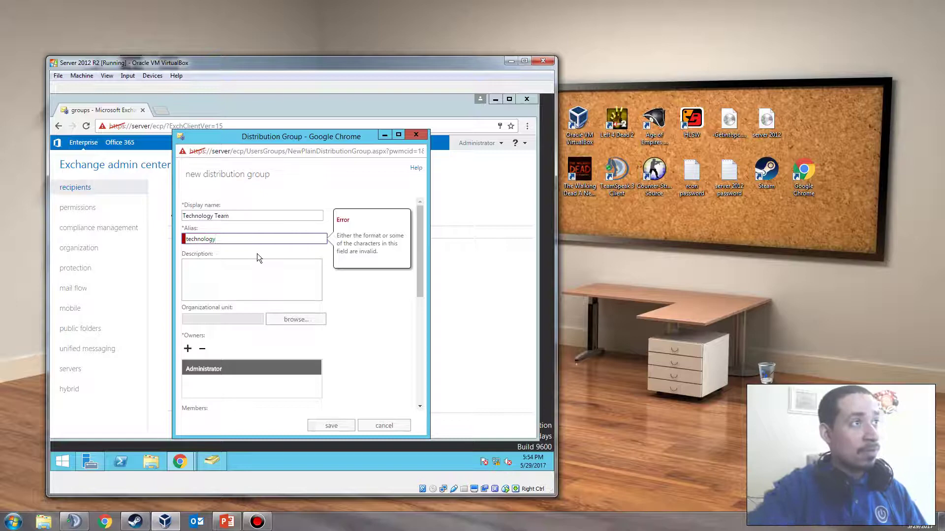
Enter the description 'Emails for IT Support.'
click(233, 285)
click(233, 239)
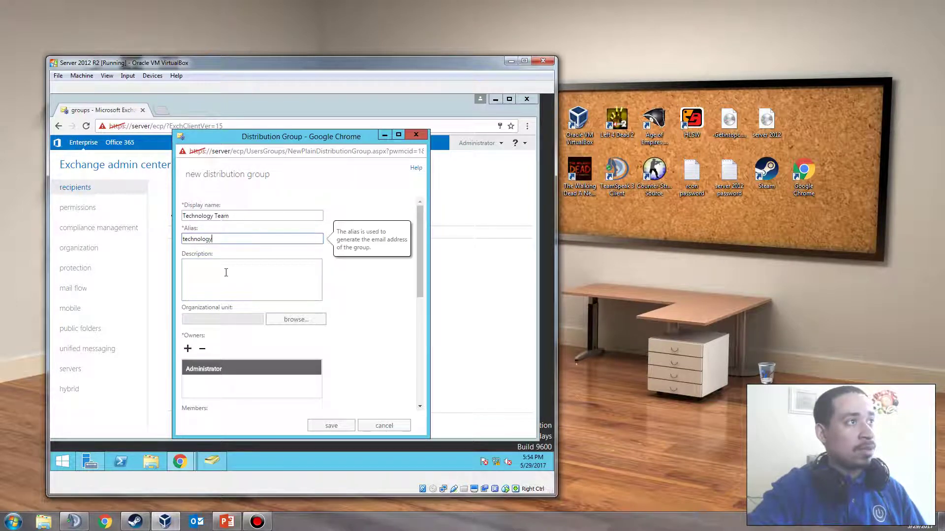
click(226, 278)
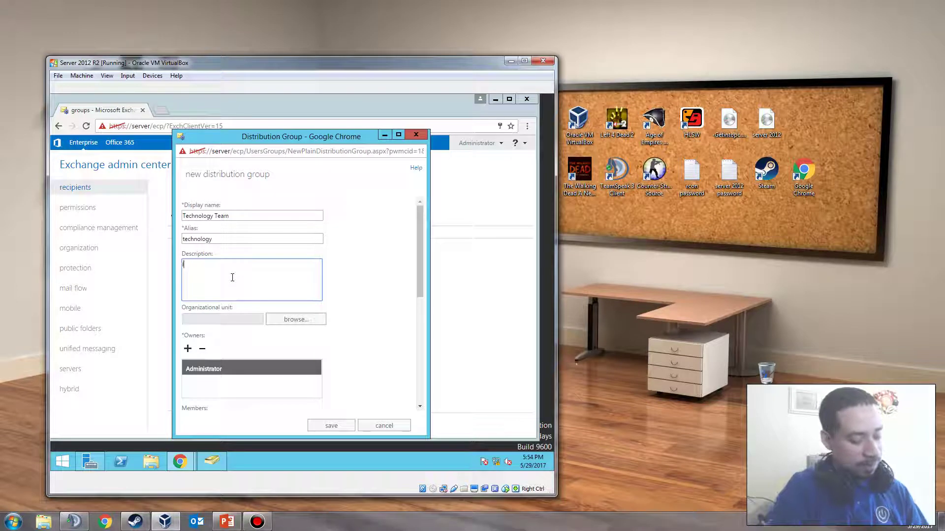
text(Emai)
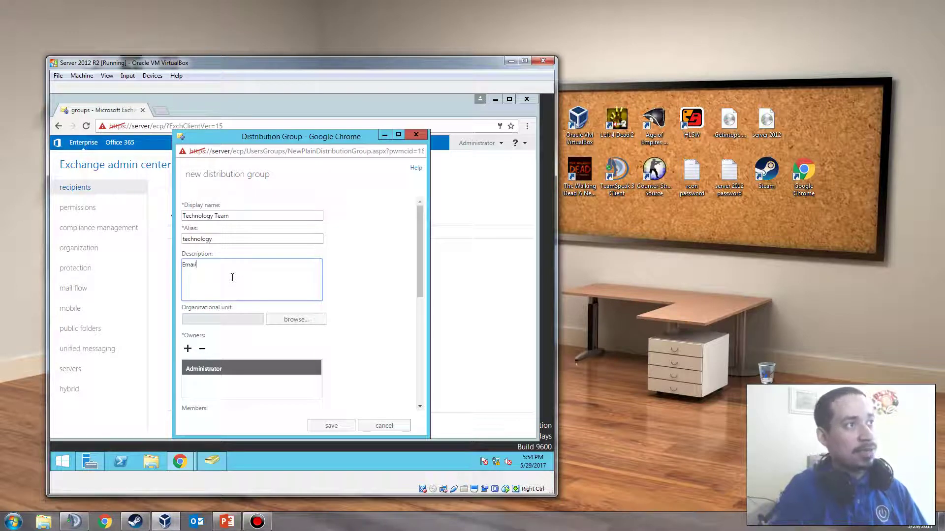
text(ls for)
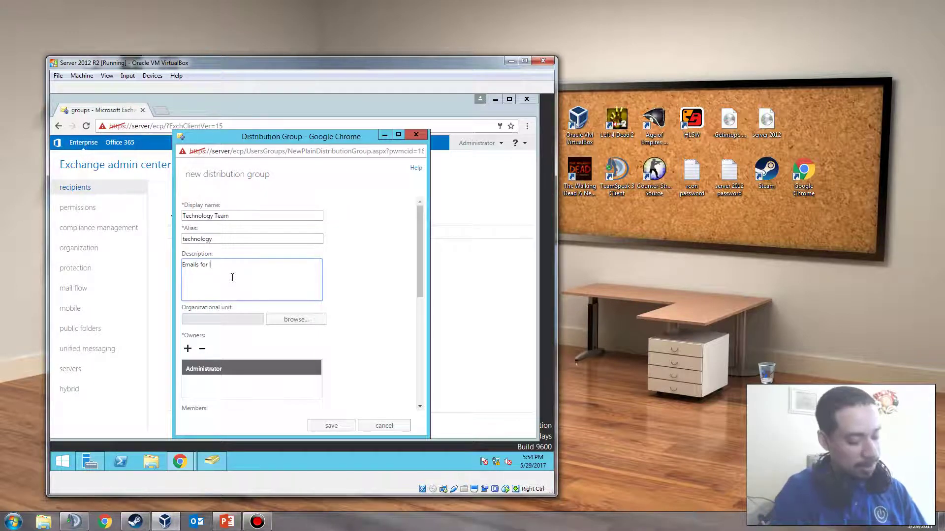
text( IT Supp)
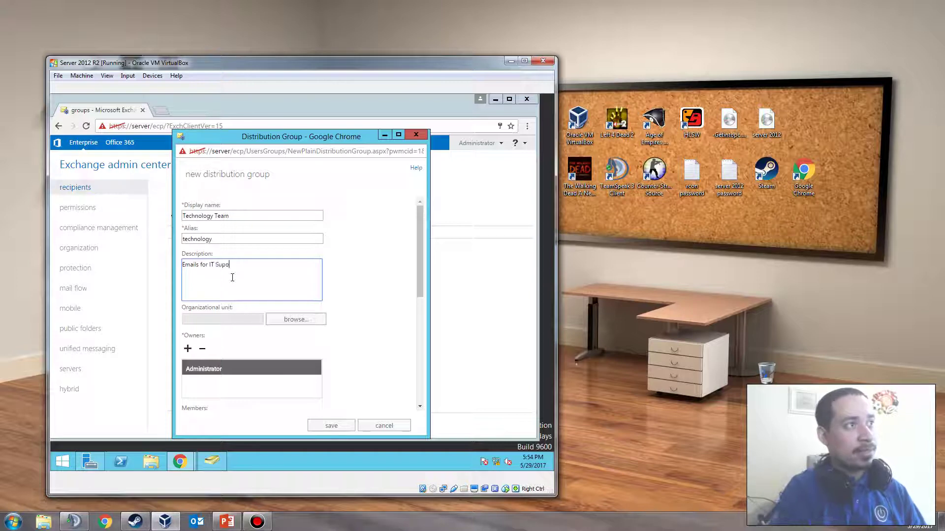
text(ort.)
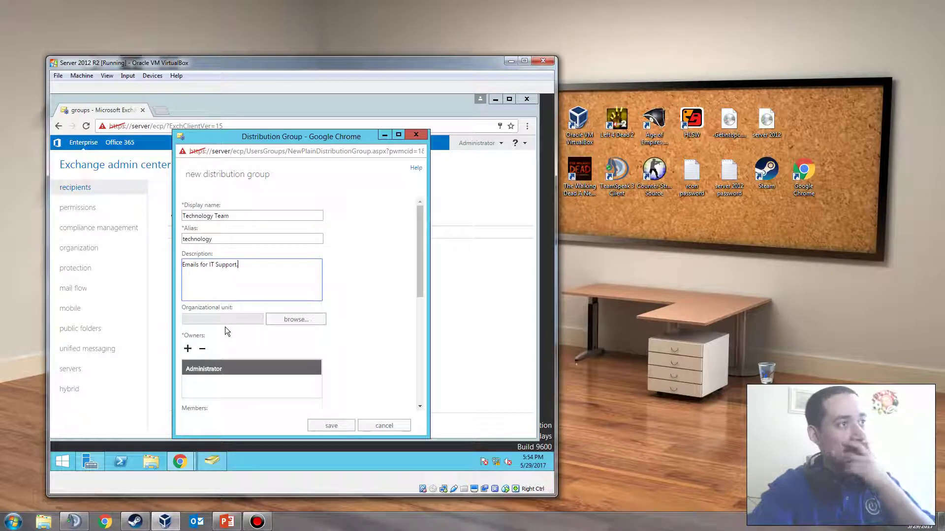
Set the organizational unit to kevtech.com/Groups
click(269, 320)
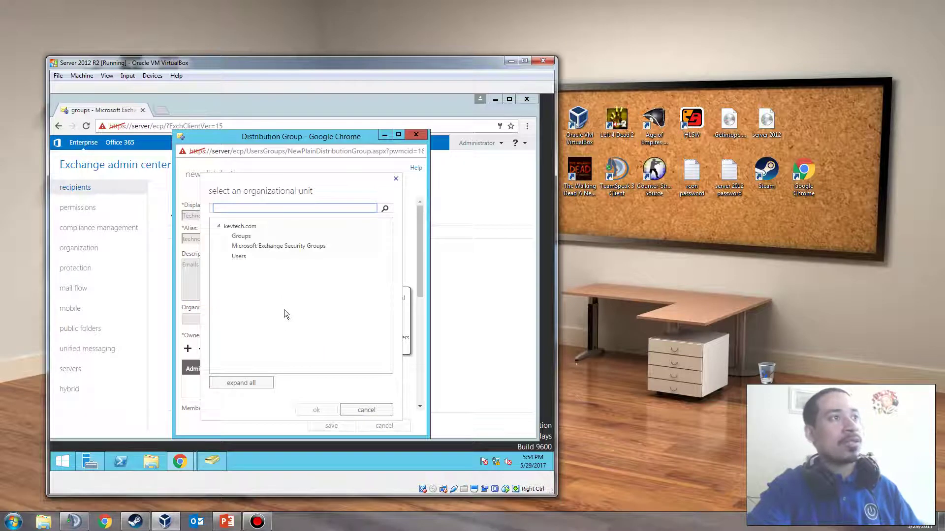
click(243, 256)
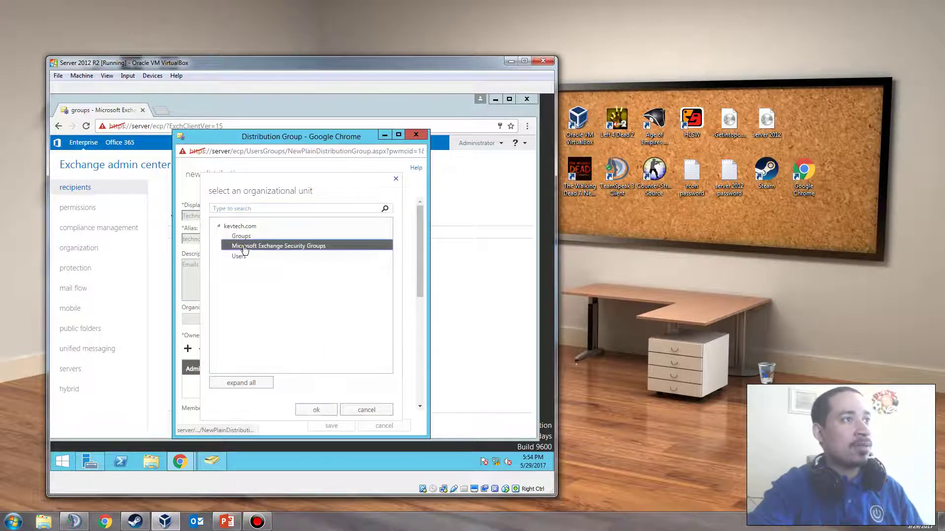
click(242, 236)
click(239, 247)
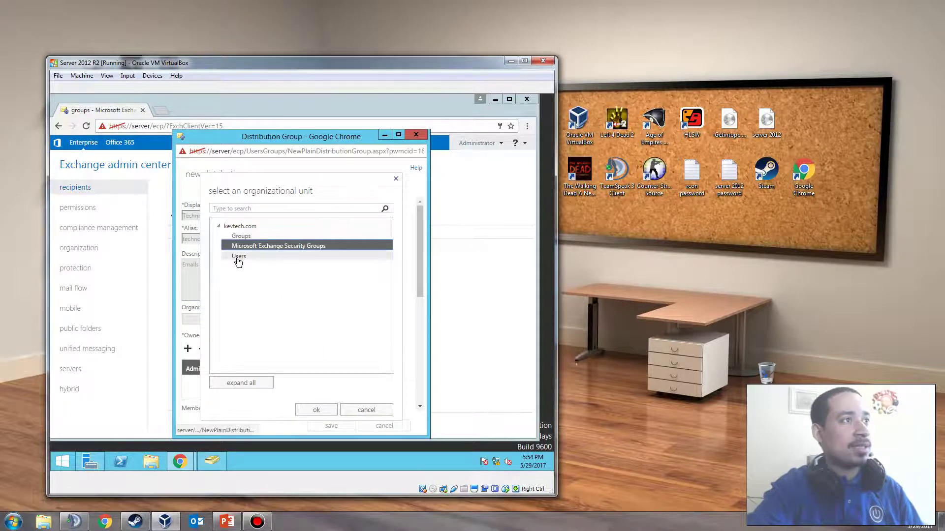
click(241, 236)
click(315, 410)
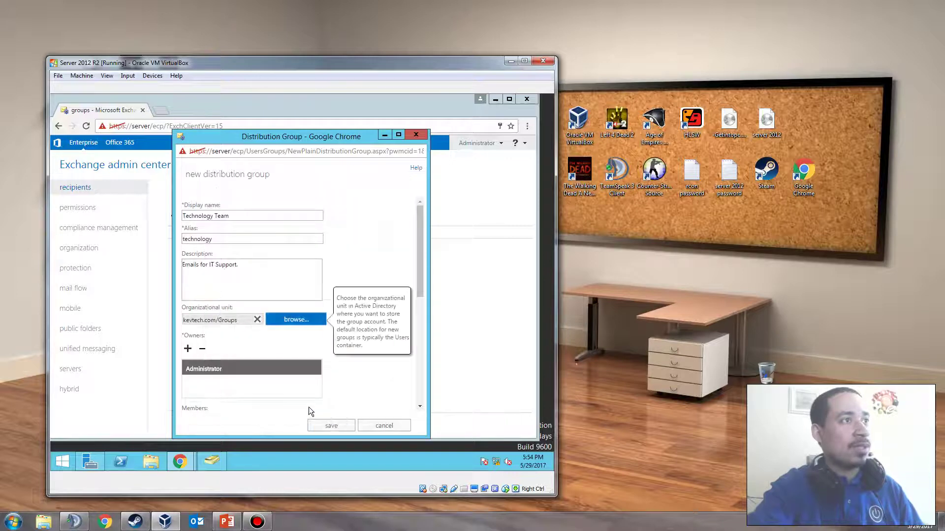
Scroll through the new group form and reposition it beside the groups list
scroll(239, 355, down, 3)
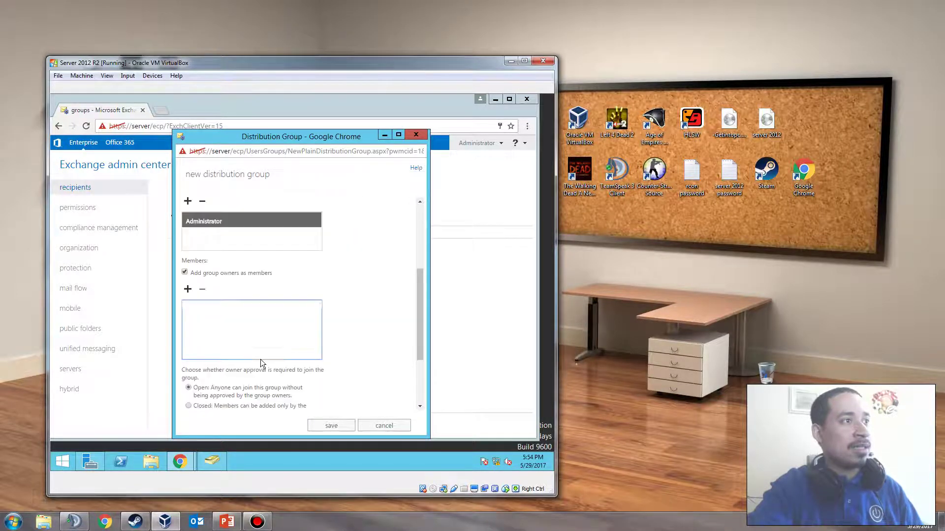
scroll(267, 294, up, 2)
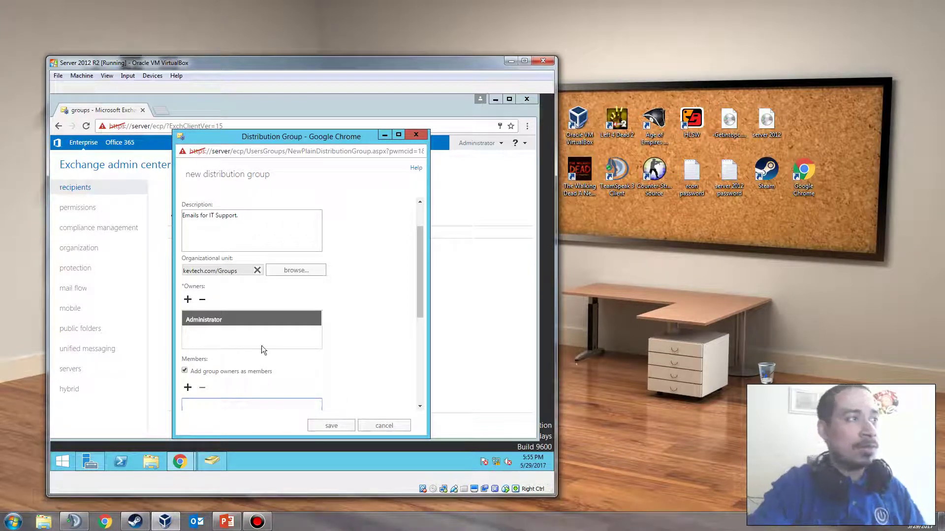
scroll(249, 336, down, 1)
scroll(208, 296, down, 1)
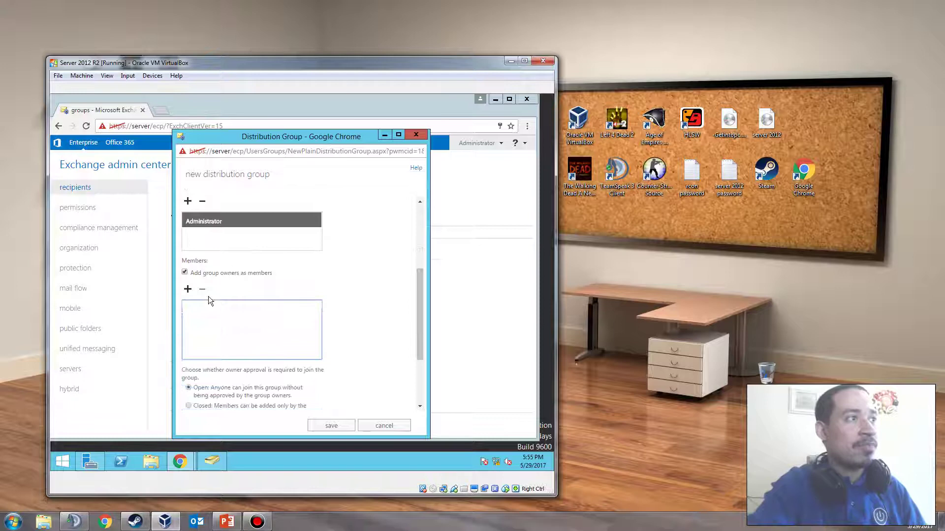
scroll(203, 302, up, 1)
scroll(202, 309, down, 1)
scroll(202, 309, up, 1)
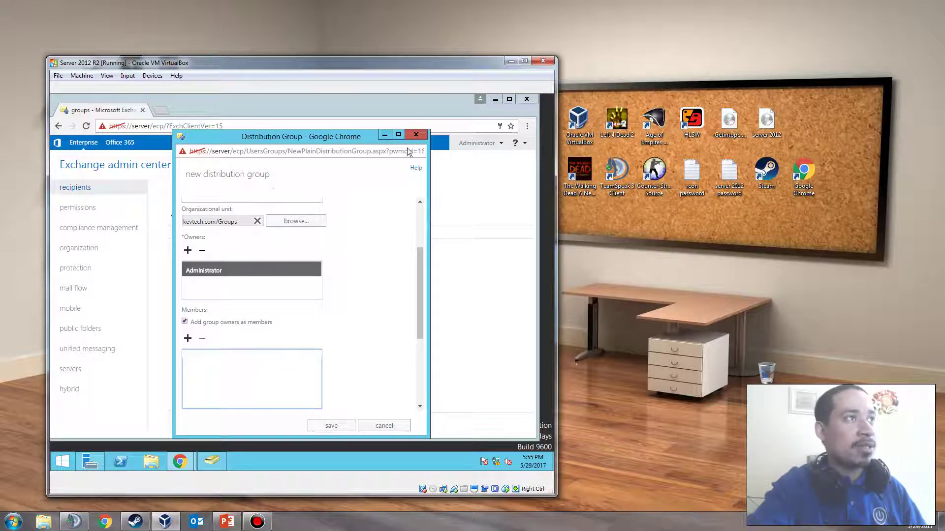
drag(317, 134, 443, 121)
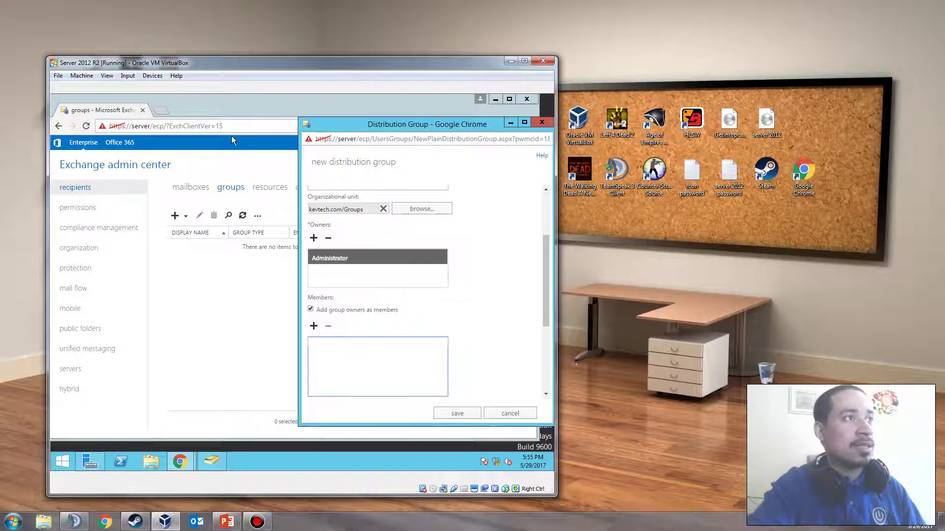
drag(316, 132, 316, 164)
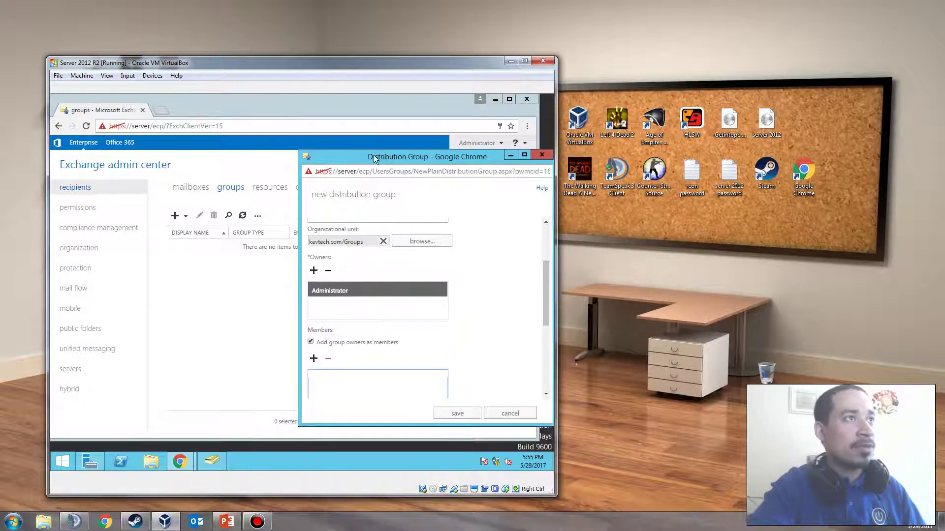
drag(373, 158, 250, 159)
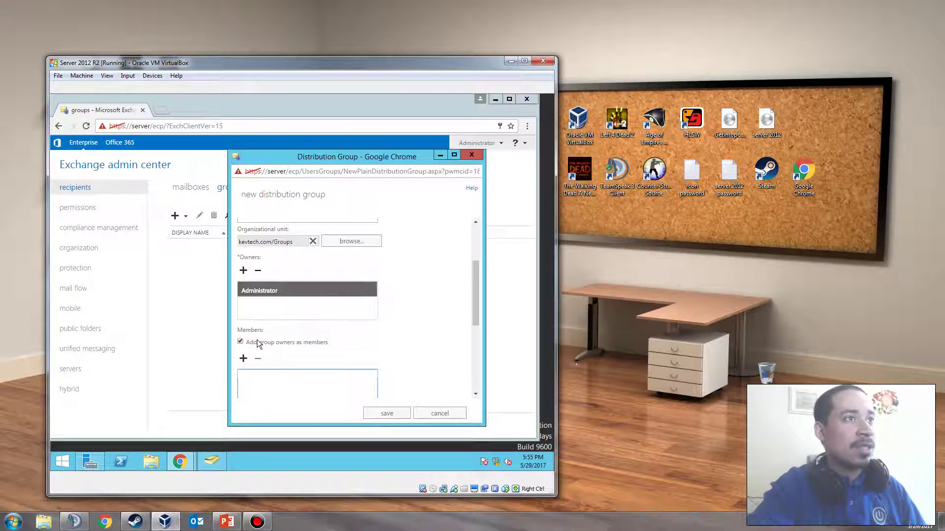
scroll(412, 334, down, 2)
Add the second listed user as a member of the group
click(243, 261)
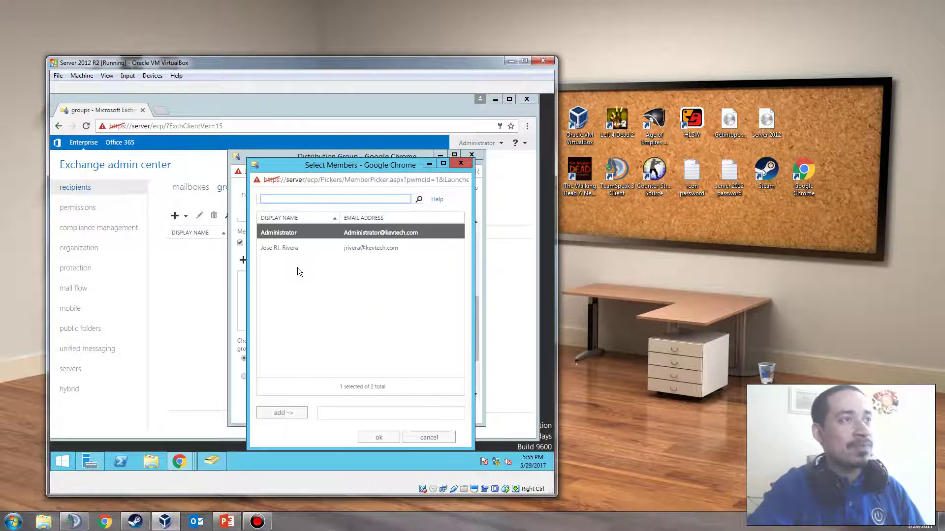
click(293, 250)
click(291, 414)
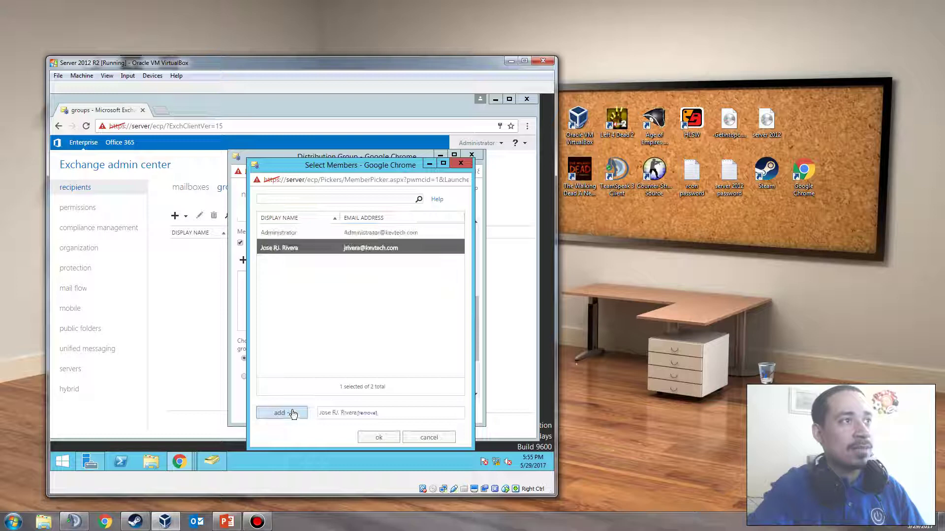
click(378, 438)
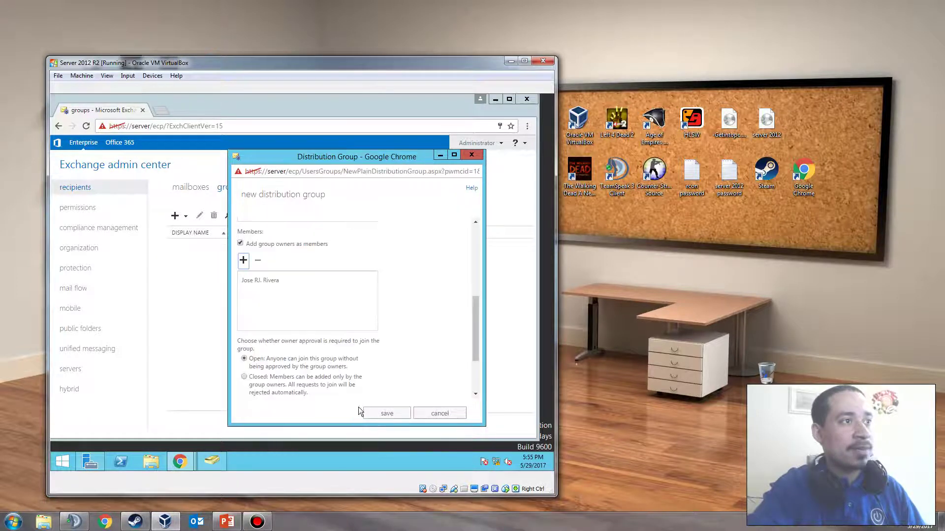
Set joining to Closed and leaving to owners only, then save the group
scroll(357, 389, down, 1)
click(261, 330)
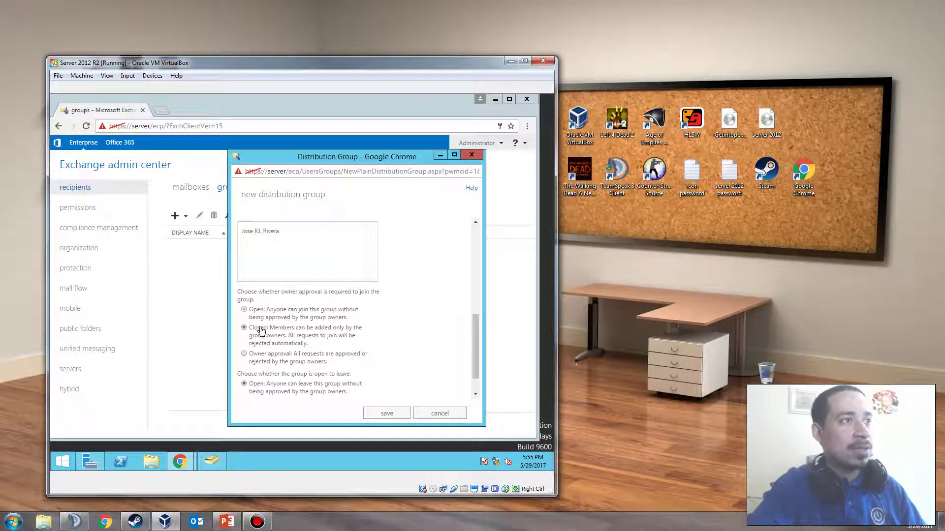
scroll(277, 334, down, 1)
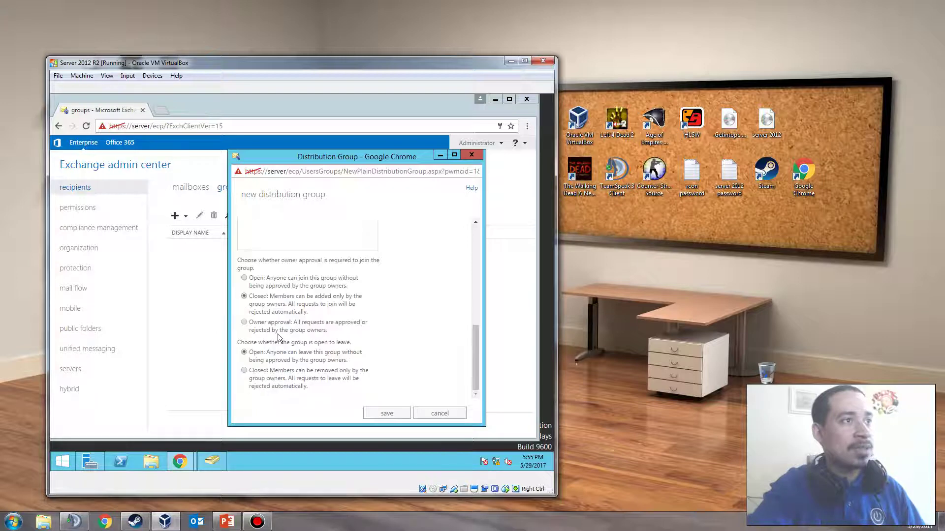
click(252, 376)
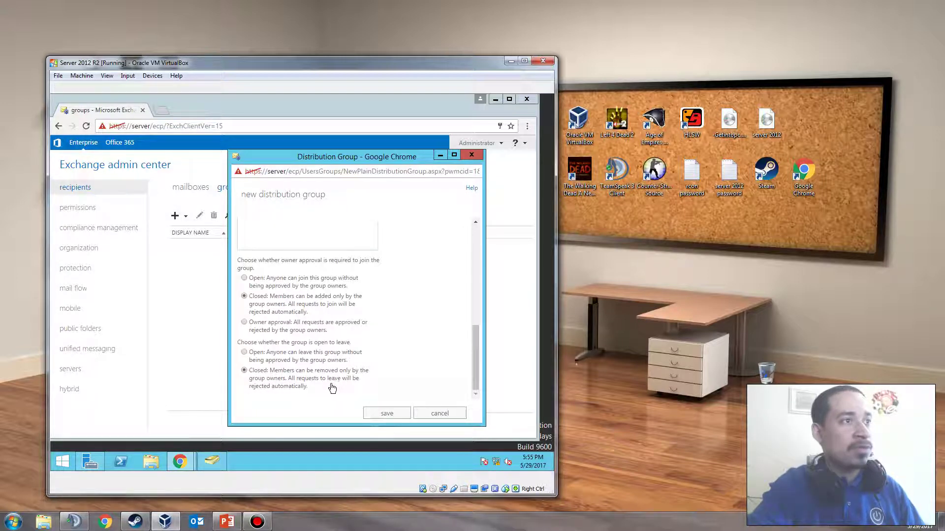
scroll(315, 374, up, 4)
scroll(297, 344, down, 4)
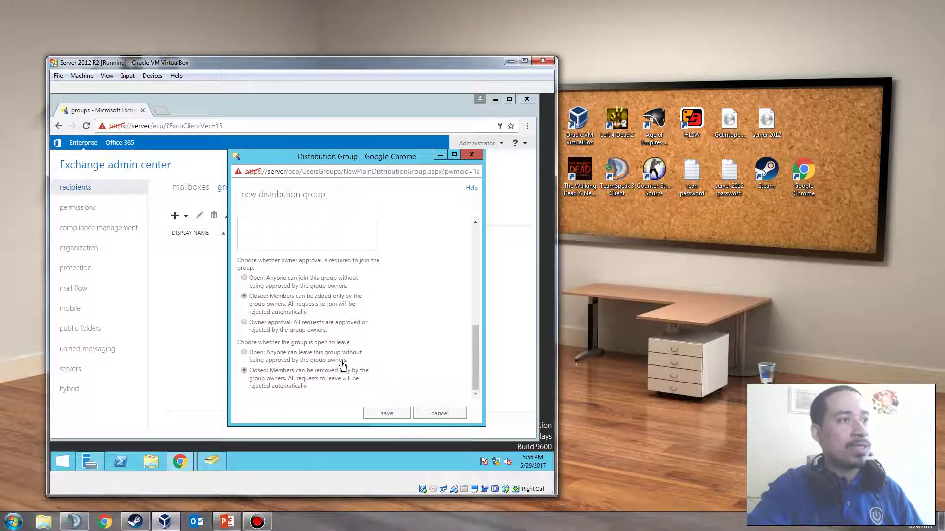
scroll(354, 374, up, 5)
scroll(305, 320, down, 3)
scroll(326, 360, down, 1)
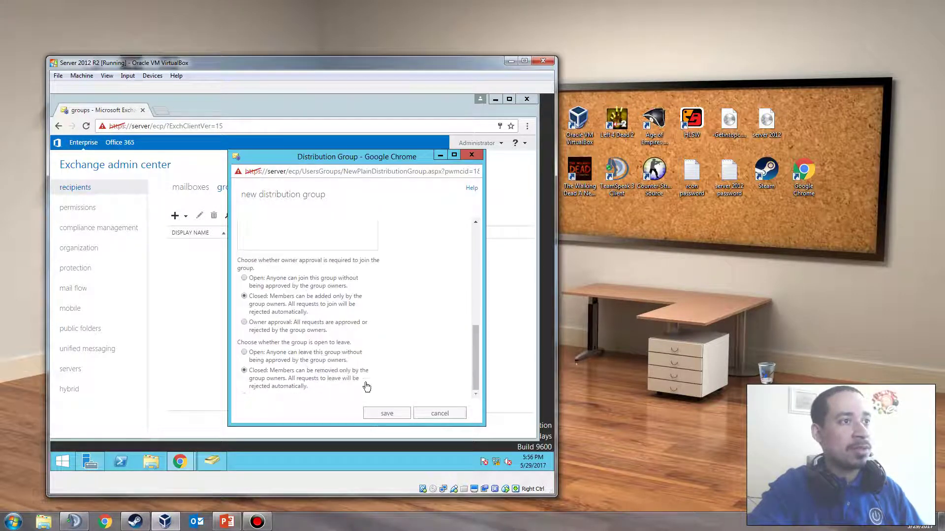
click(374, 412)
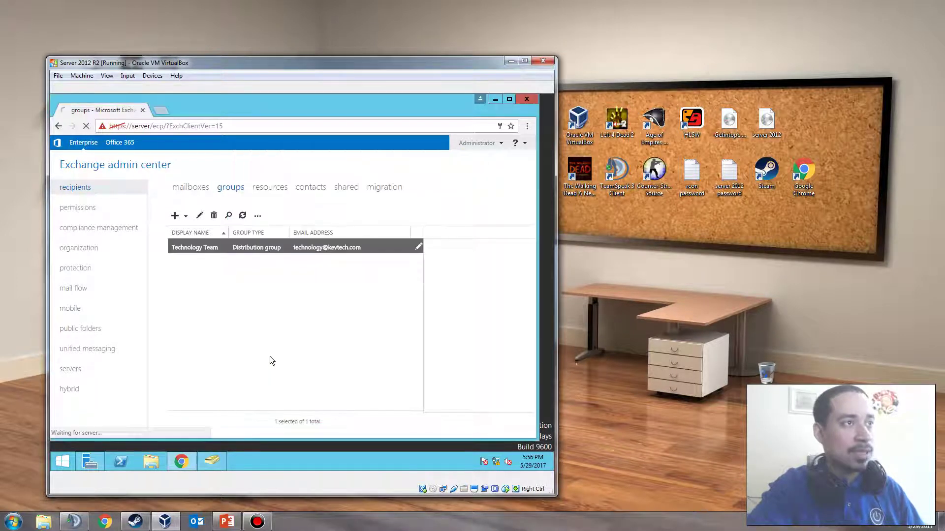
Open Technology Team's properties and inspect its organizational unit path and display name
double_click(252, 250)
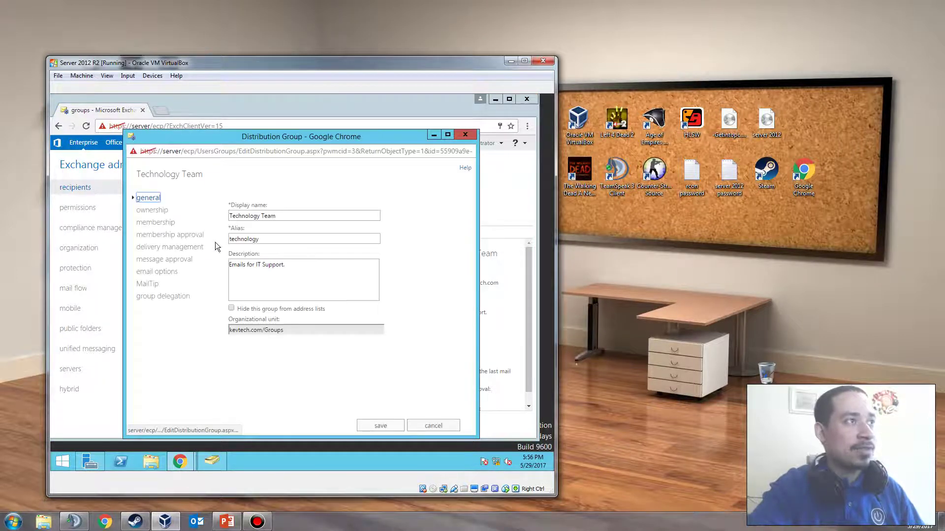
click(238, 332)
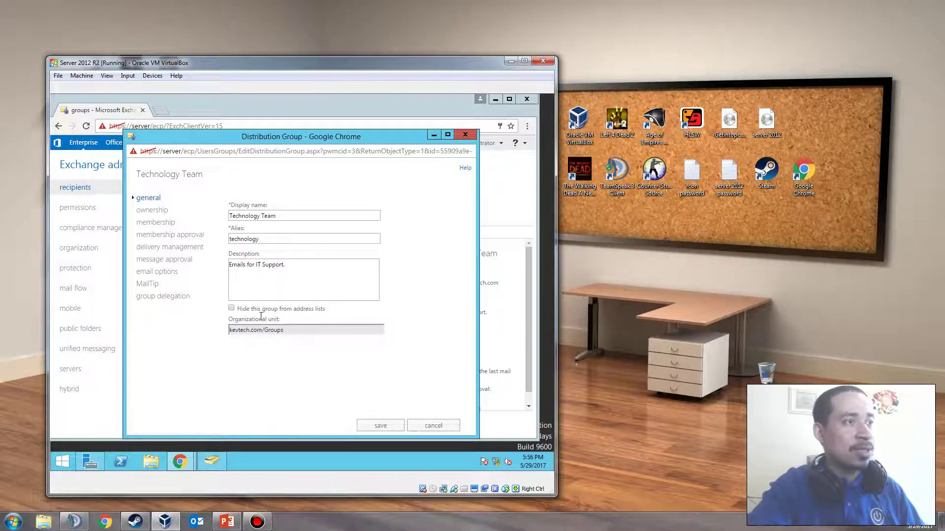
drag(244, 331, 281, 331)
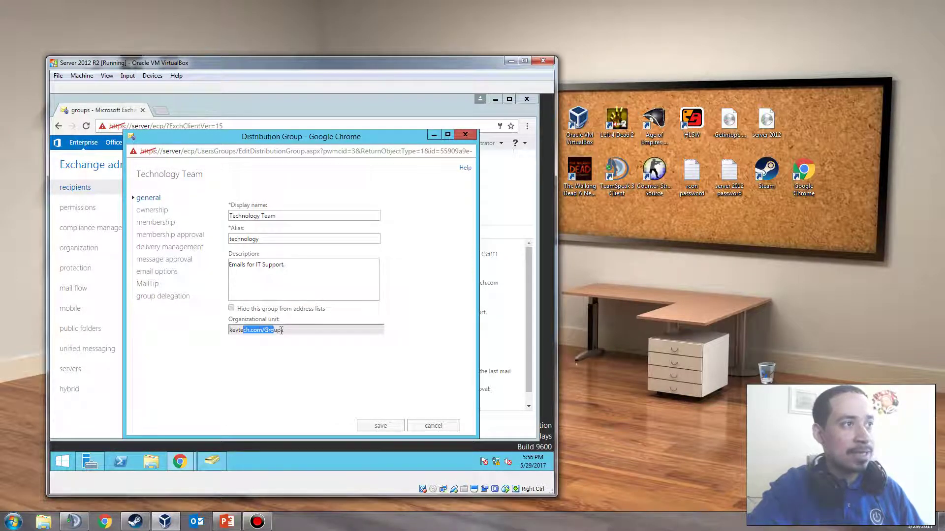
click(284, 332)
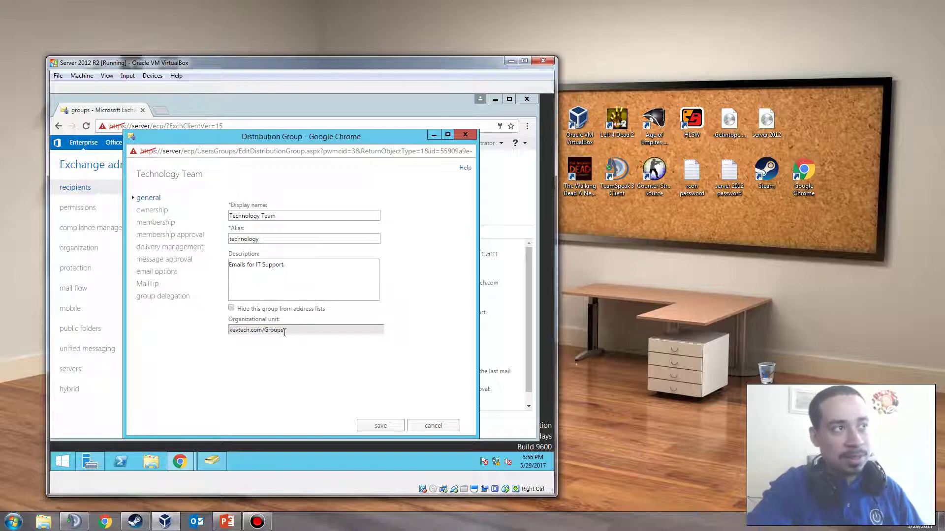
shift+click(275, 336)
drag(274, 335, 253, 331)
click(341, 330)
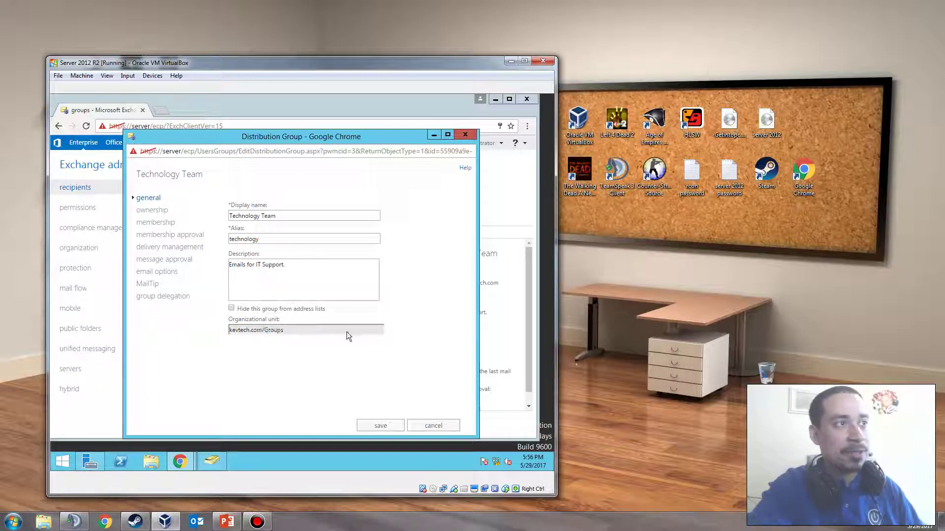
click(312, 328)
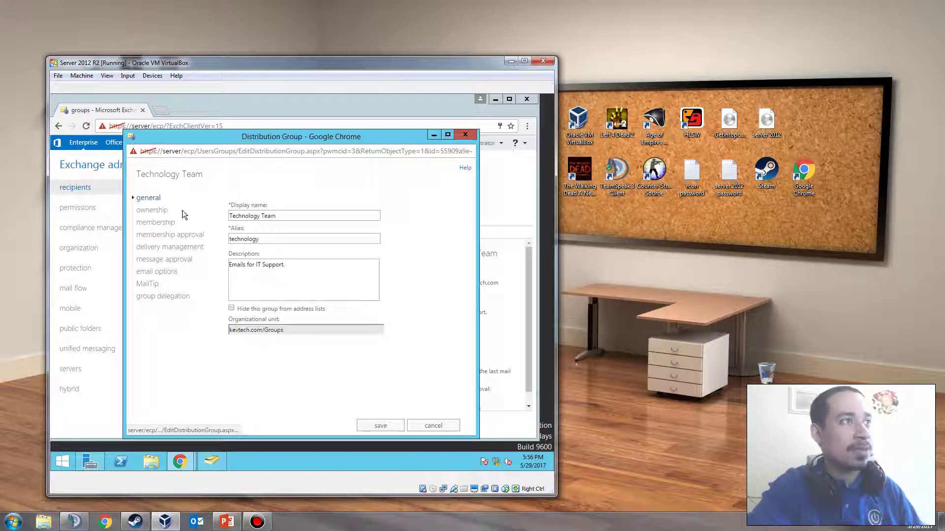
click(319, 219)
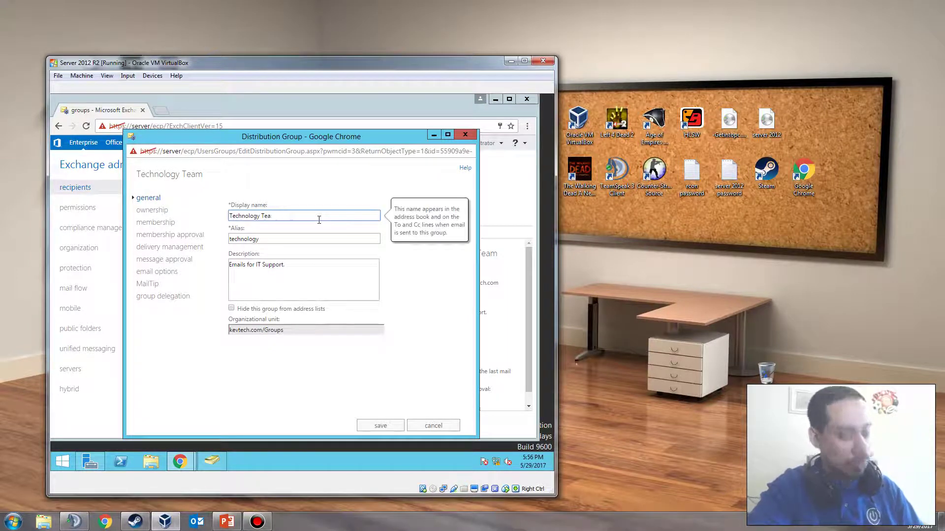
Browse the ownership, membership, membership approval, delivery management and message approval pages
click(153, 212)
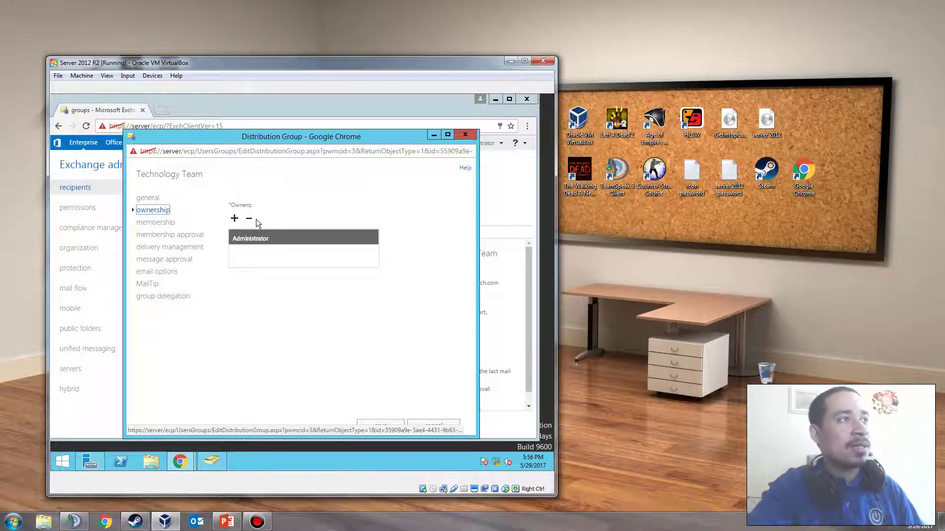
click(145, 224)
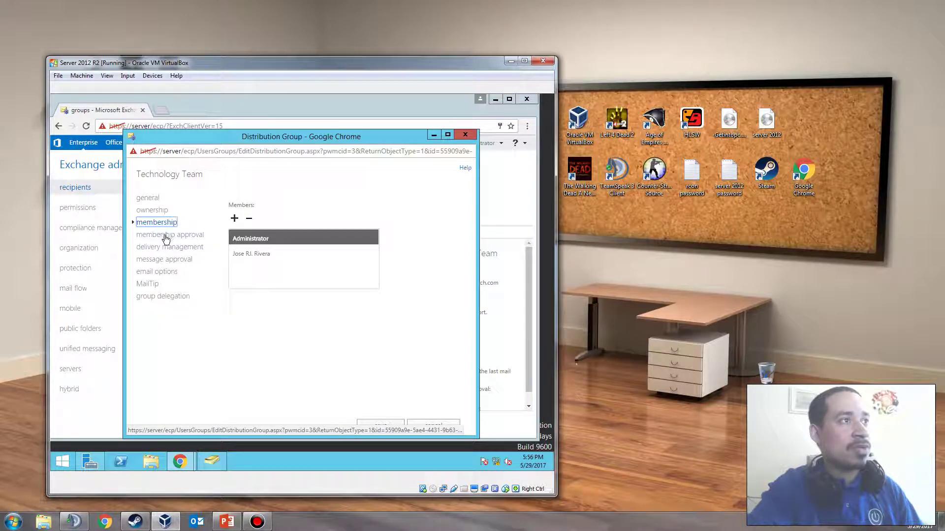
click(166, 236)
click(165, 247)
click(165, 261)
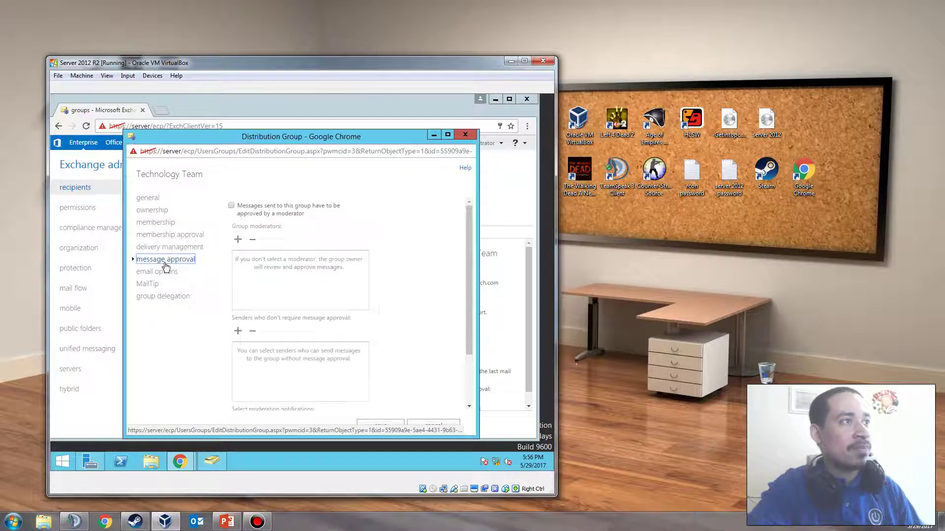
click(163, 272)
click(156, 249)
click(157, 237)
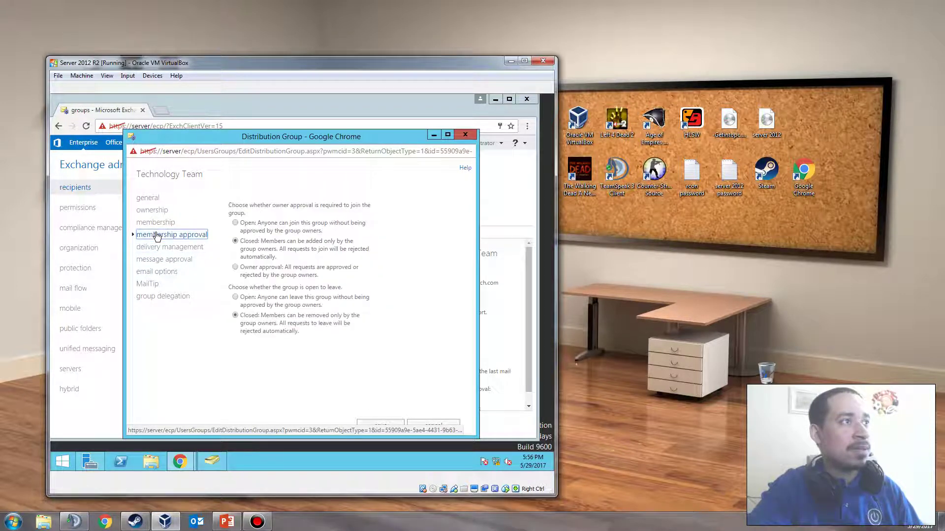
click(157, 259)
click(158, 247)
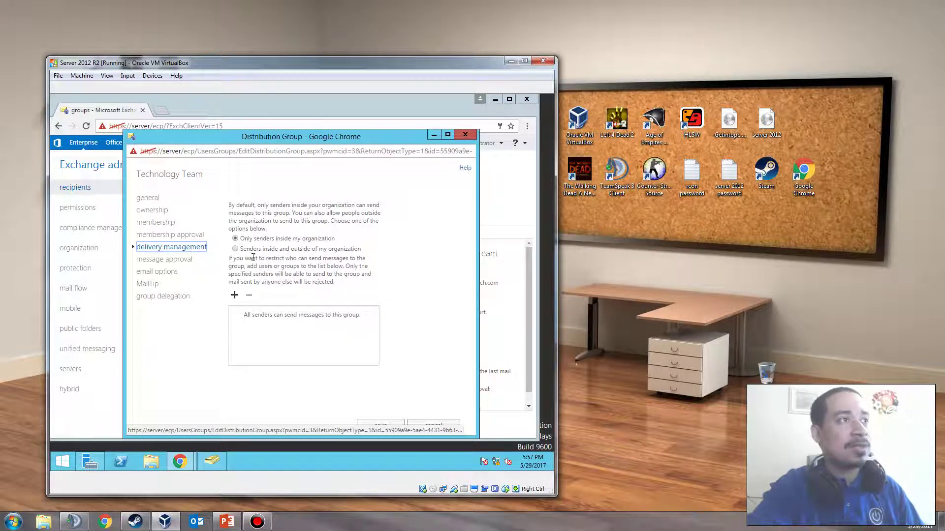
Allow senders outside the organization, then toggle moderator approval on and back off
click(268, 250)
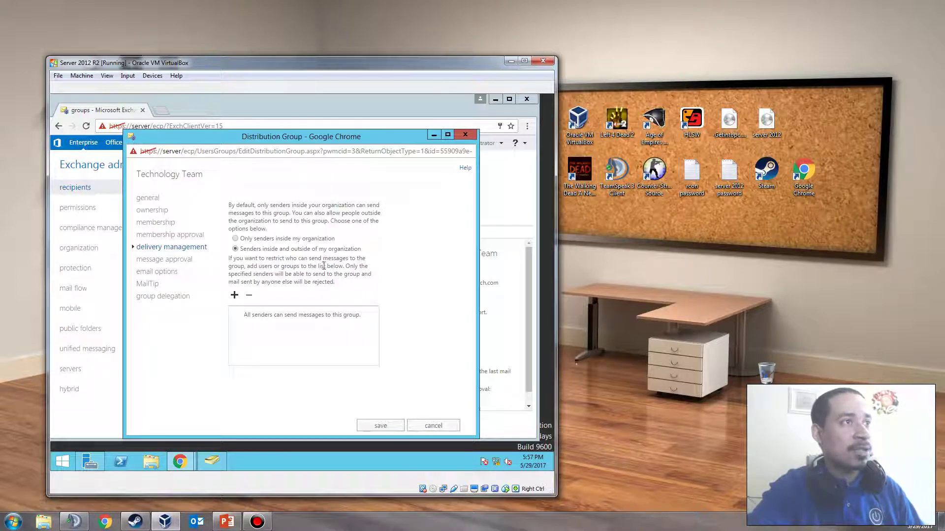
click(190, 260)
click(232, 206)
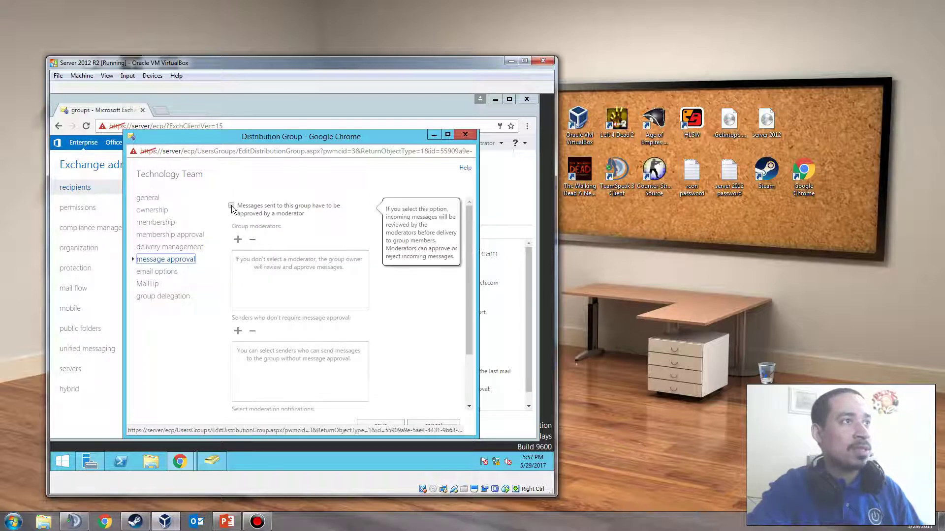
click(231, 206)
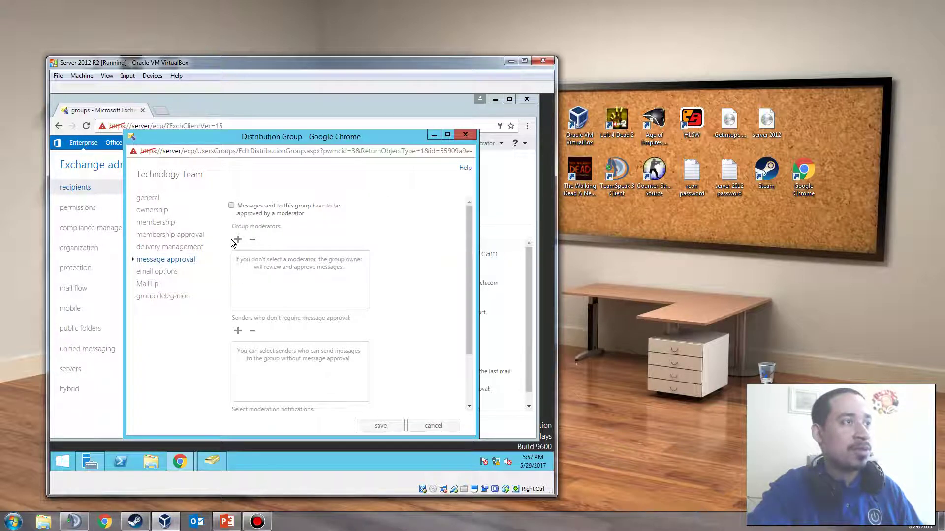
Review the email options, MailTip and group delegation pages, then close the properties window
click(157, 272)
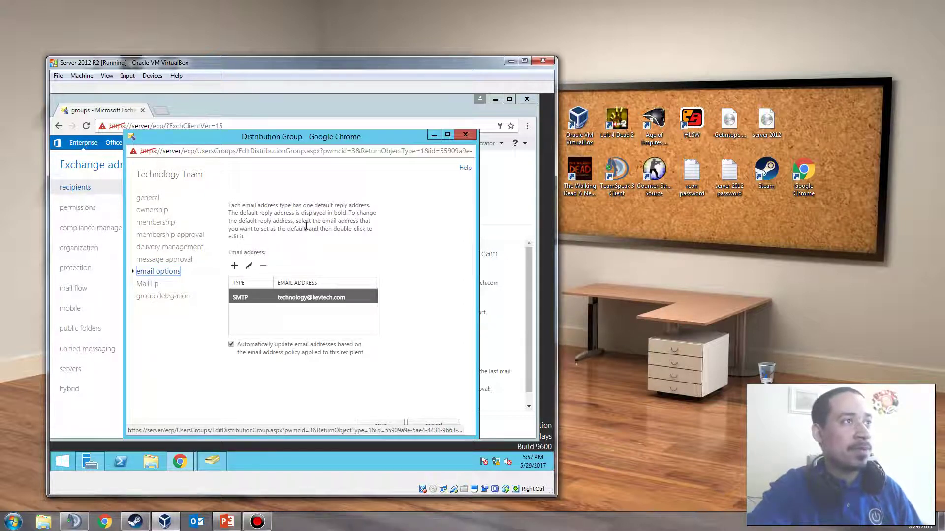
mouse_move(237, 266)
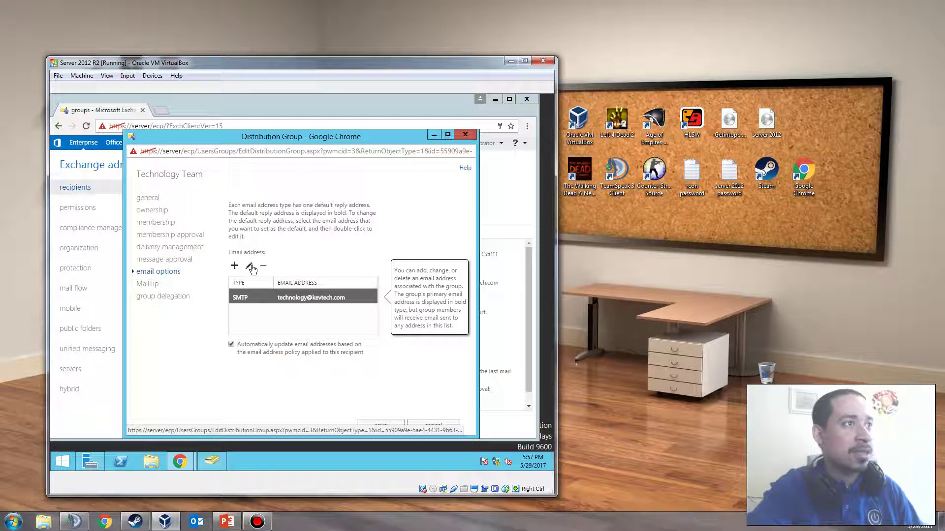
click(170, 283)
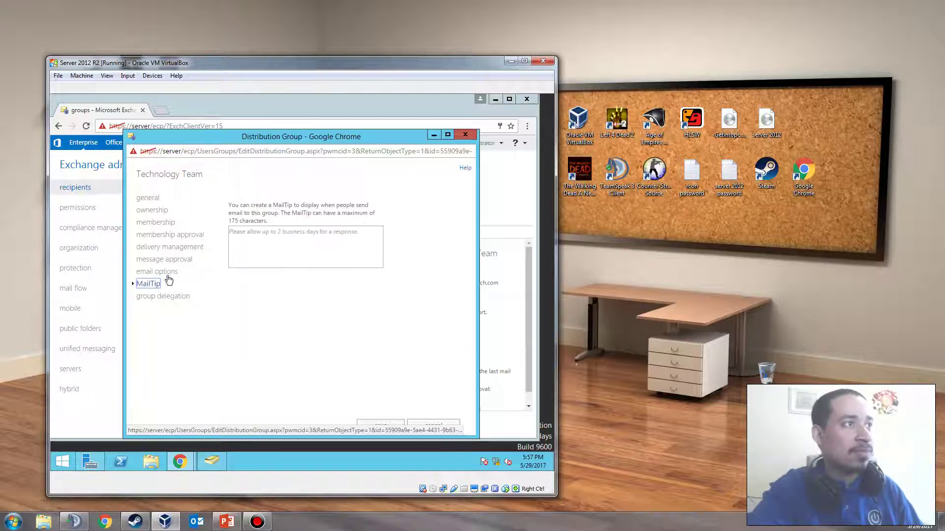
click(163, 297)
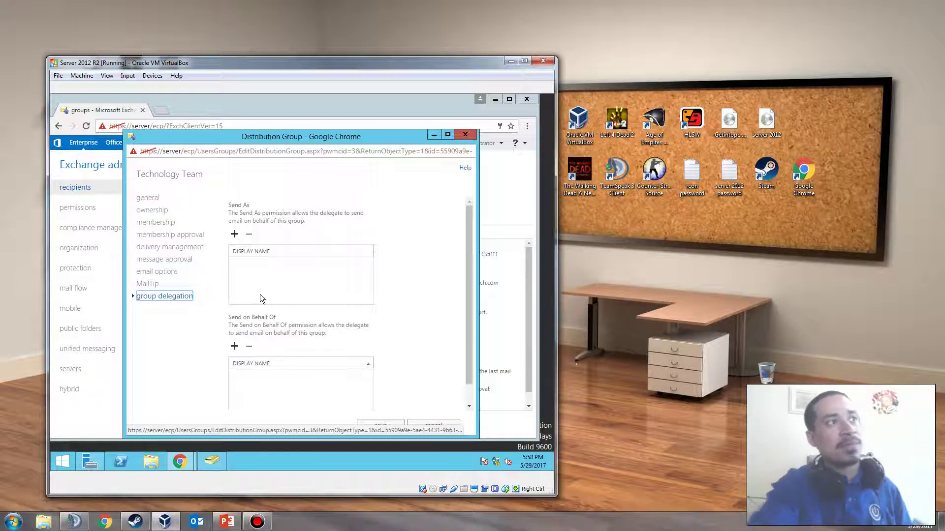
scroll(260, 295, down, 1)
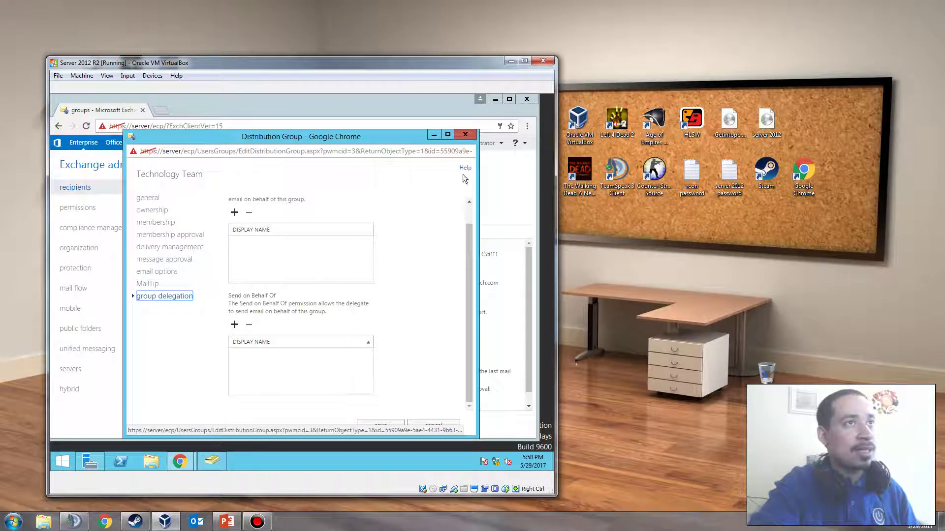
click(463, 136)
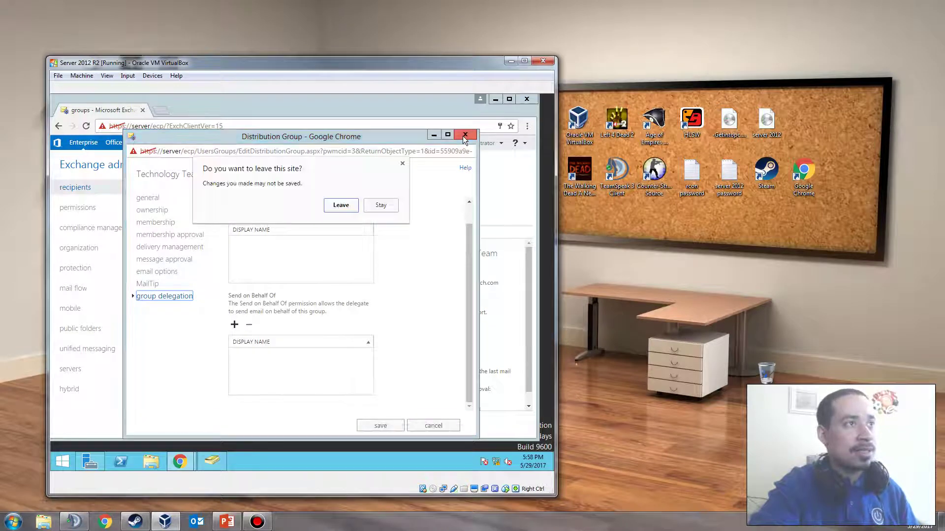
Discard the pending edits, reopen Technology Team and remove Administrator from its owners
click(344, 205)
double_click(303, 246)
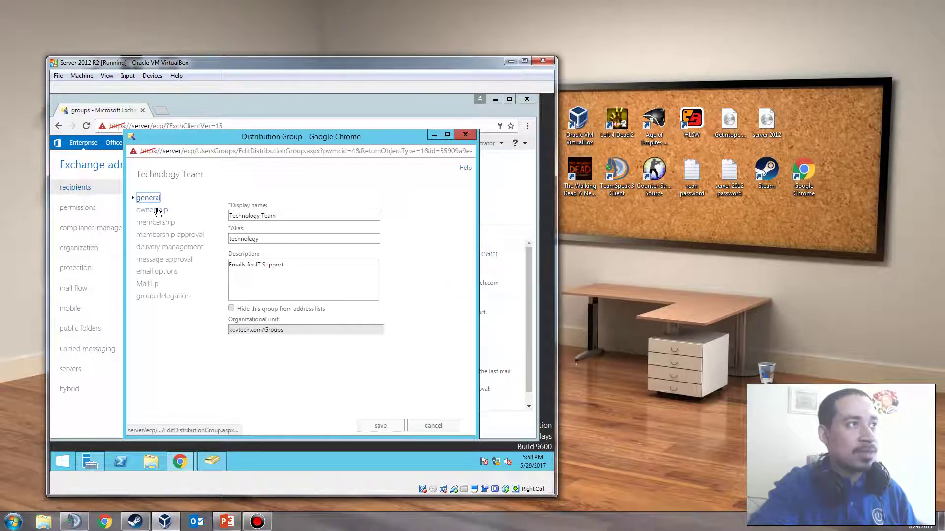
click(153, 210)
click(250, 222)
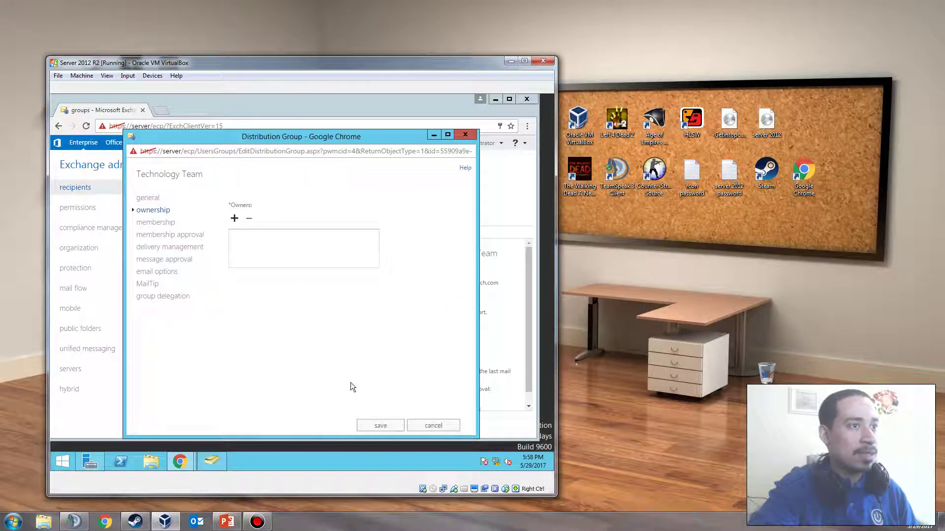
Attempt to save the owner removal, dismiss the resulting error, and close the editor unsaved
click(379, 426)
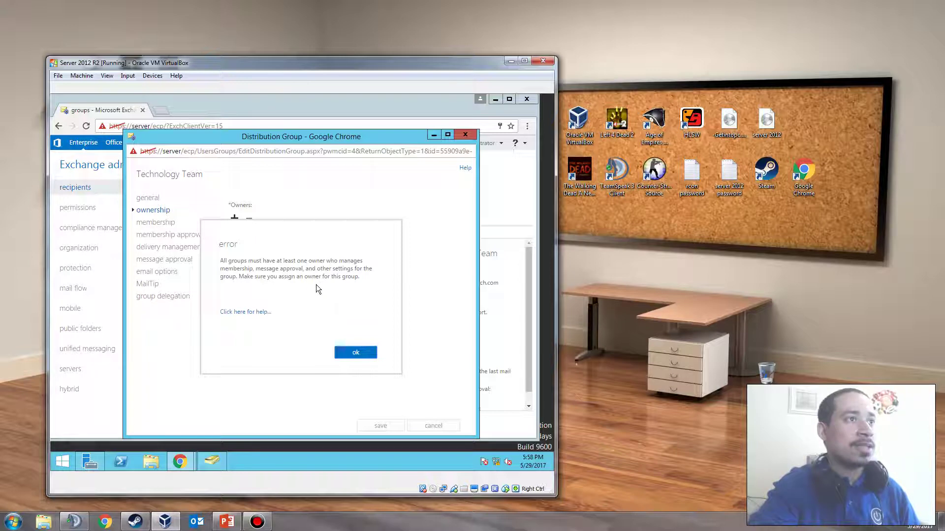
click(355, 353)
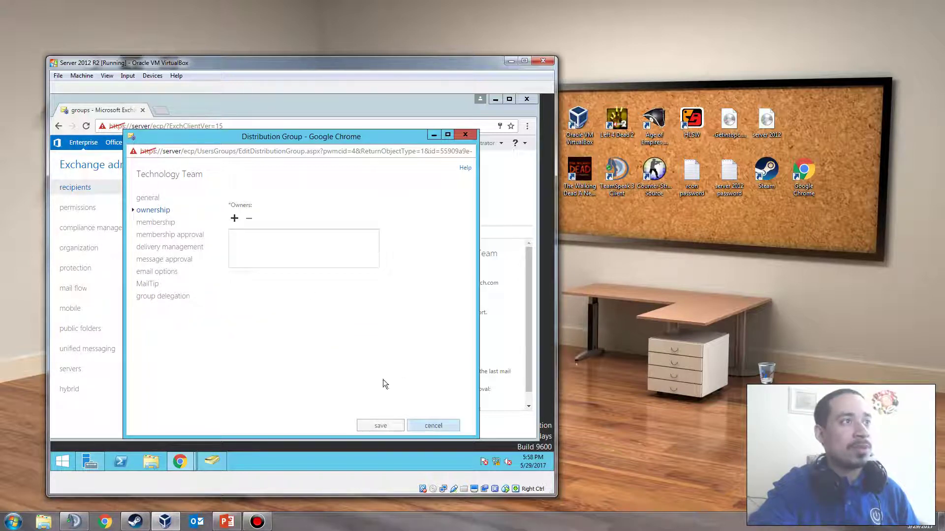
click(432, 426)
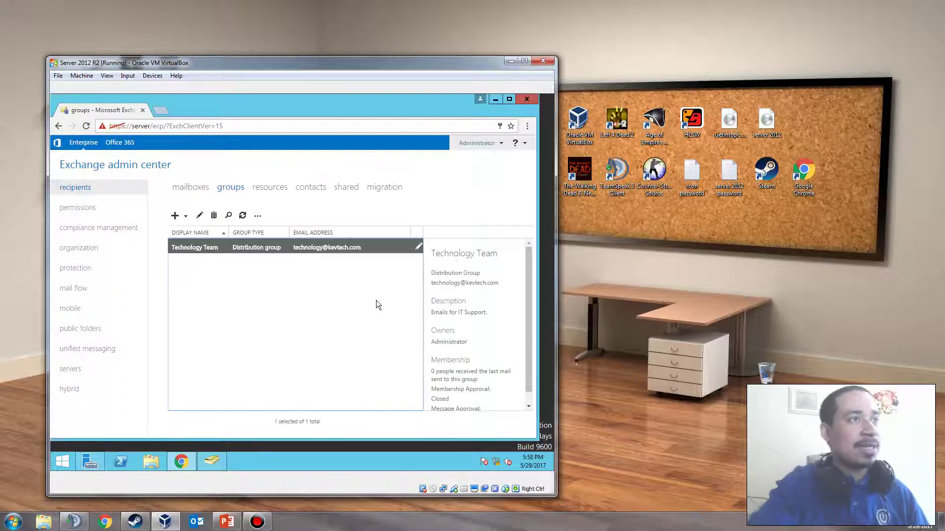
In ADUC's Groups container, clear Administrator from Technology Team's Managed By field, then close the console
click(495, 99)
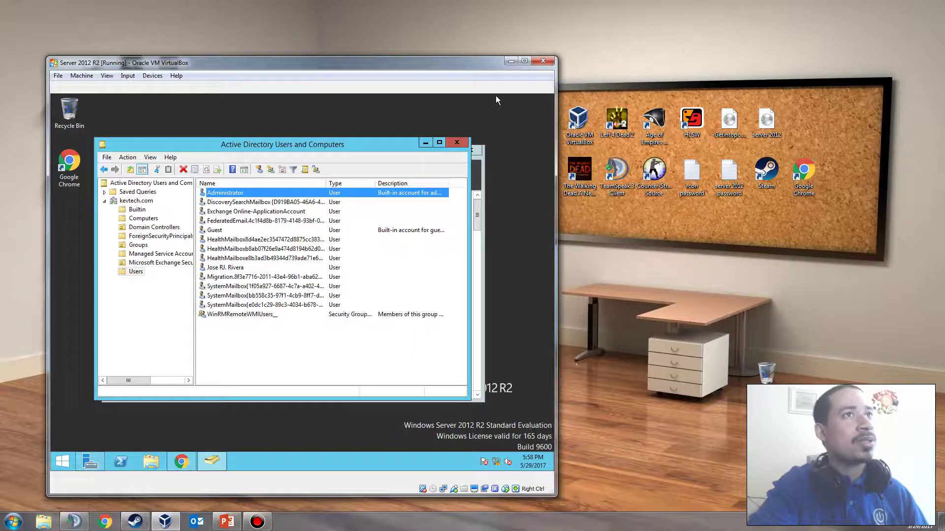
click(139, 200)
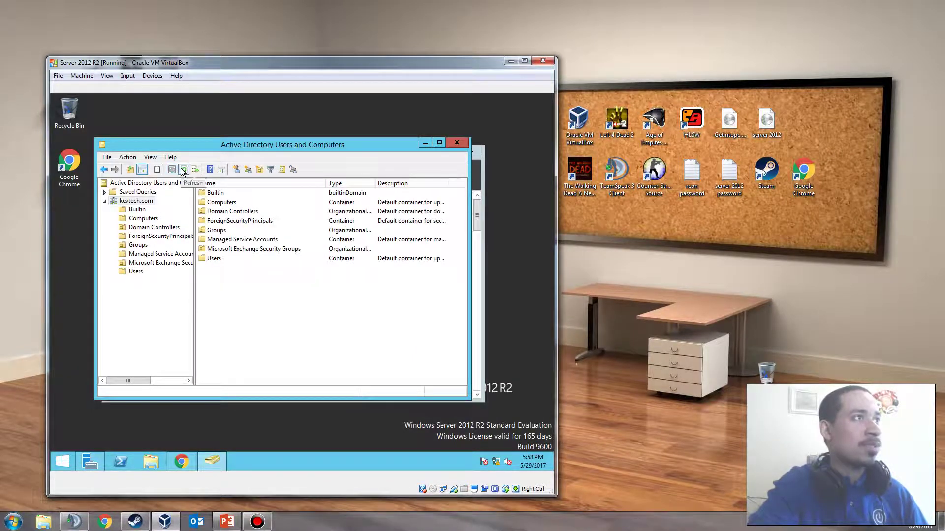
click(142, 245)
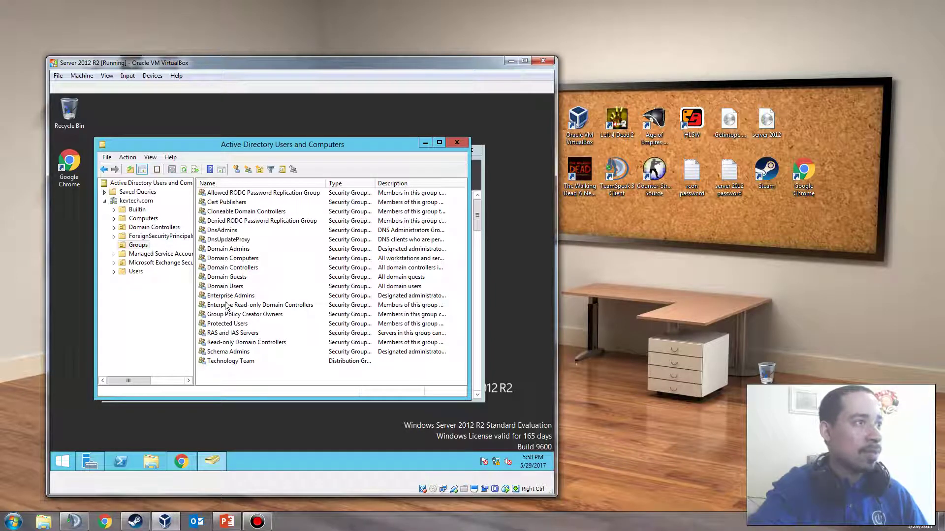
double_click(219, 361)
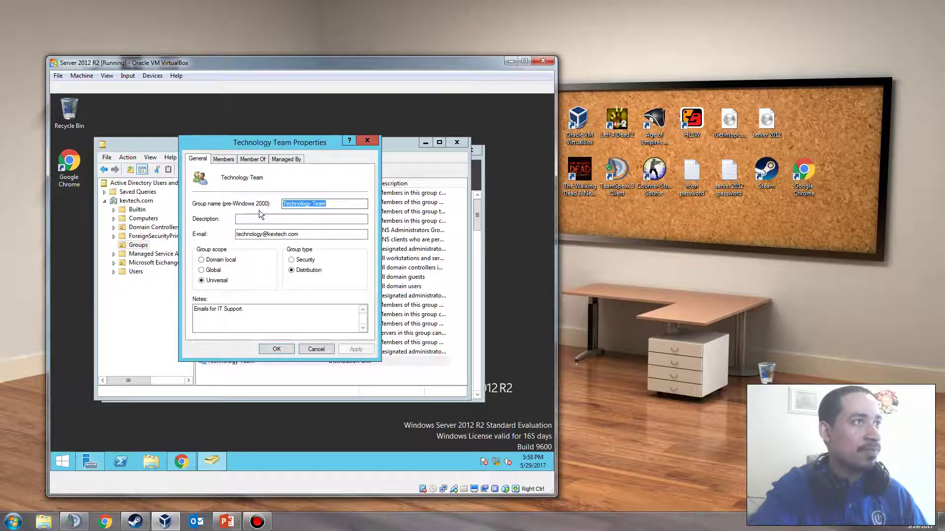
click(252, 160)
click(288, 160)
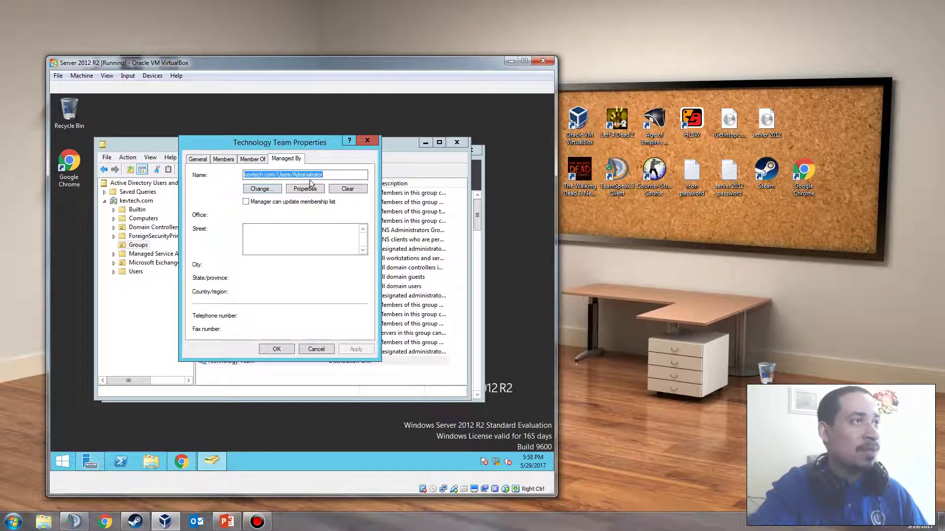
click(351, 188)
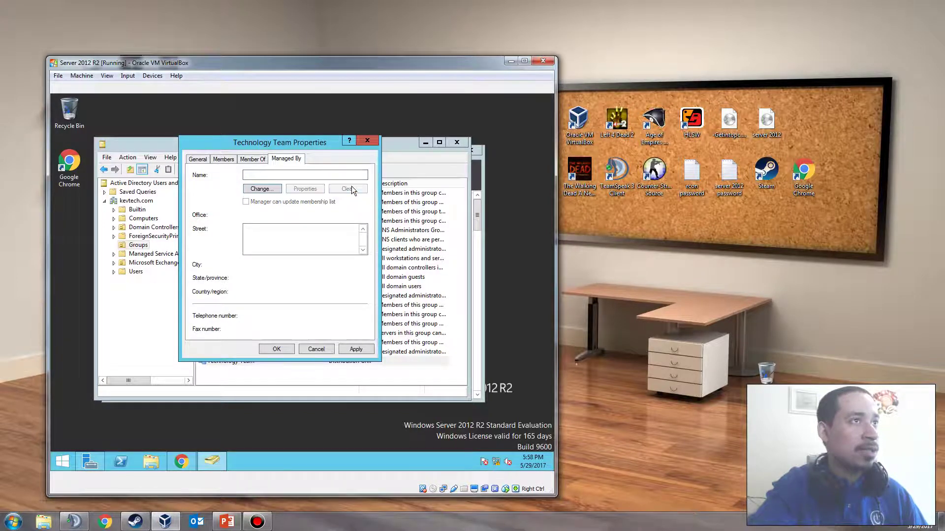
click(284, 347)
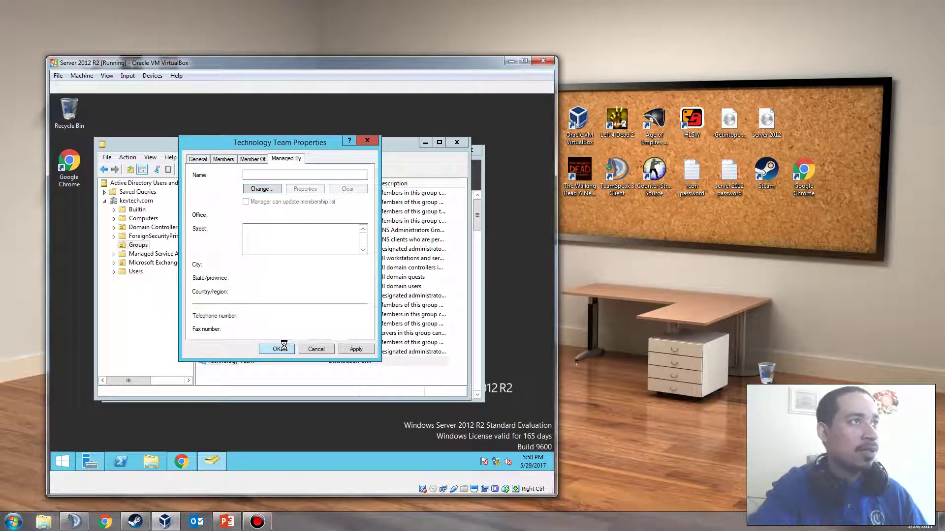
click(454, 145)
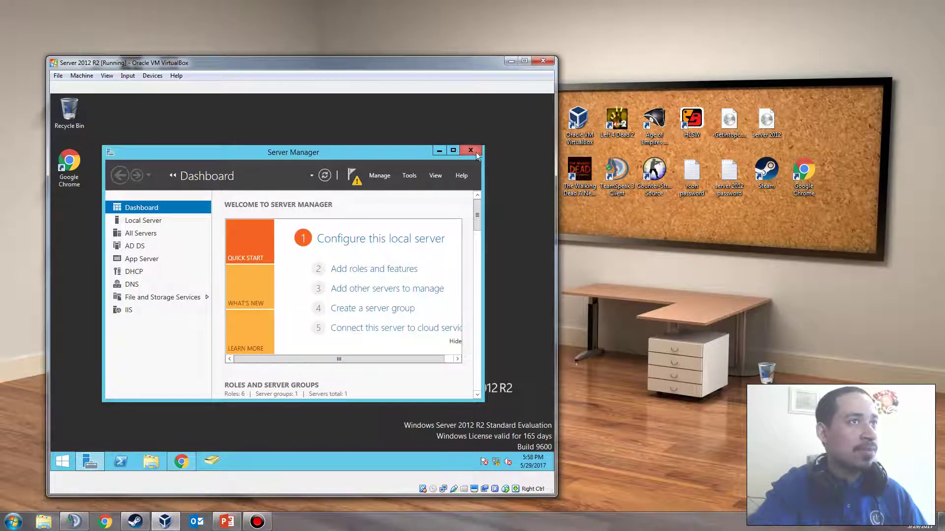
Close Server Manager and reopen Technology Team for editing in Exchange admin center
click(477, 152)
click(181, 461)
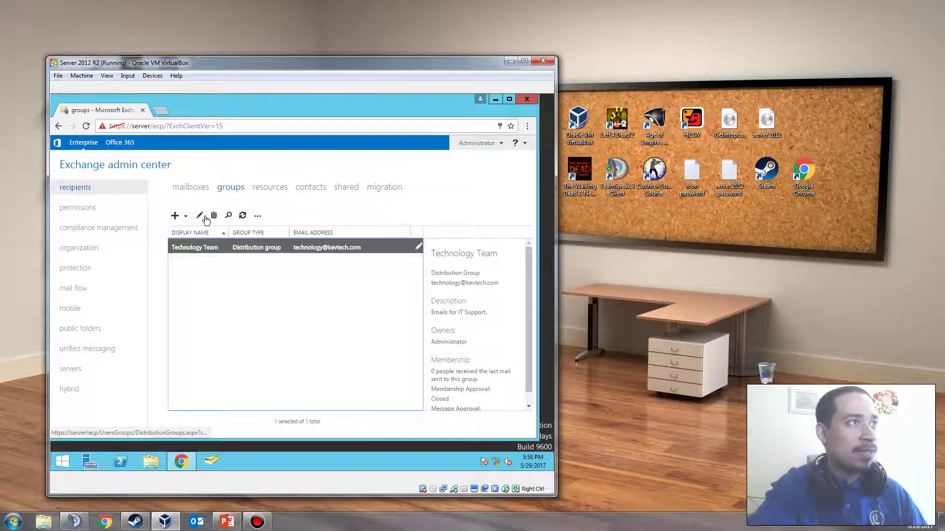
click(202, 188)
click(227, 187)
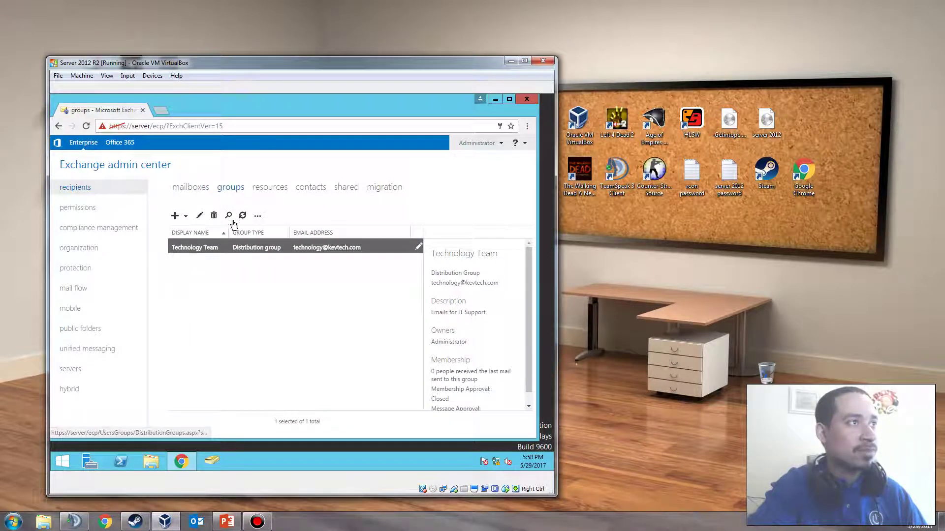
double_click(232, 249)
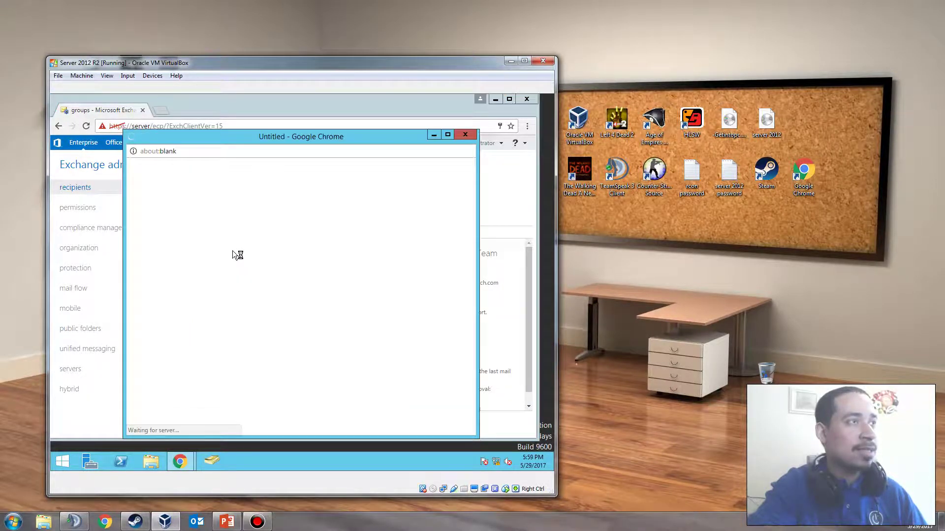
Remove Administrator from Technology Team's membership and save
click(166, 212)
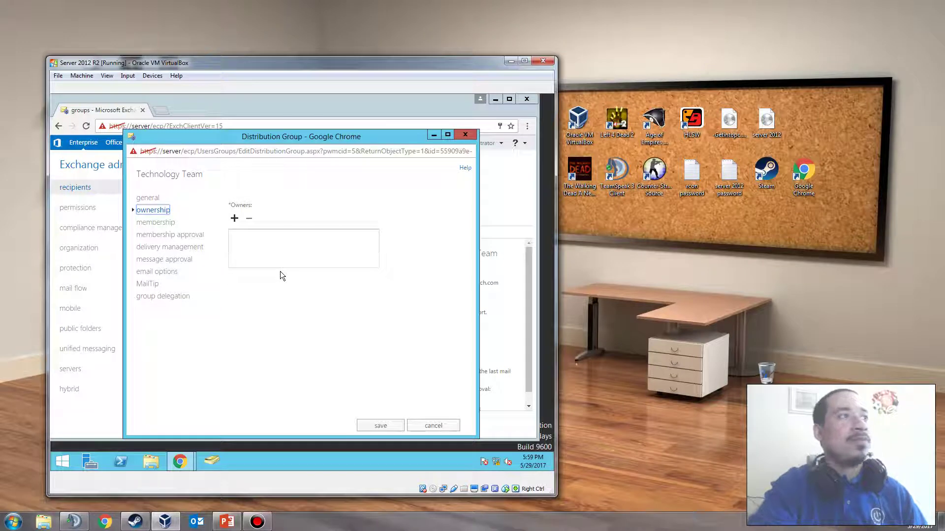
click(170, 222)
click(163, 221)
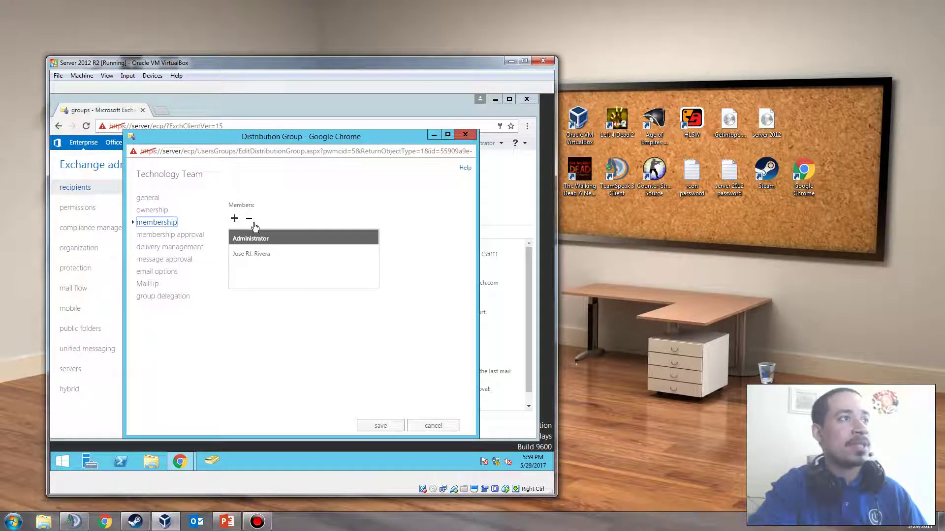
click(249, 218)
click(376, 425)
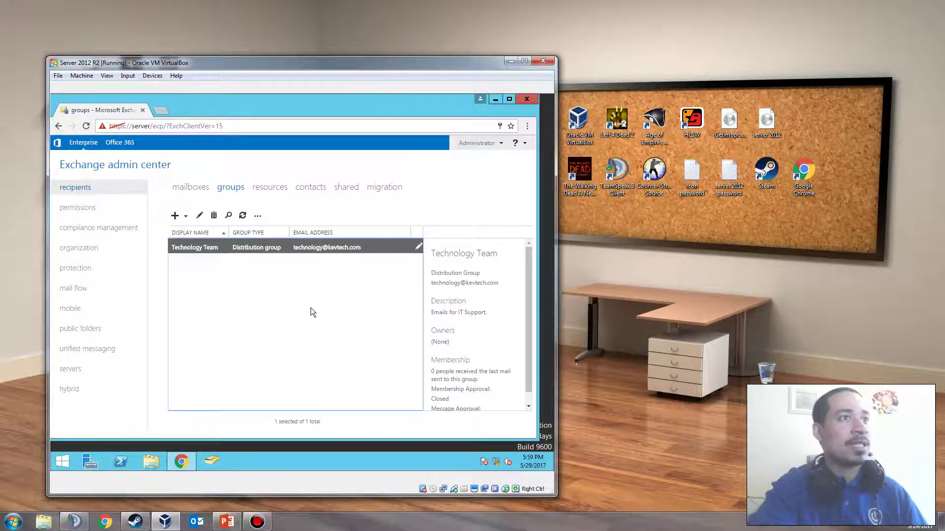
Reopen Technology Team to verify it lists no owners, then close it and minimize the browser
scroll(482, 347, down, 1)
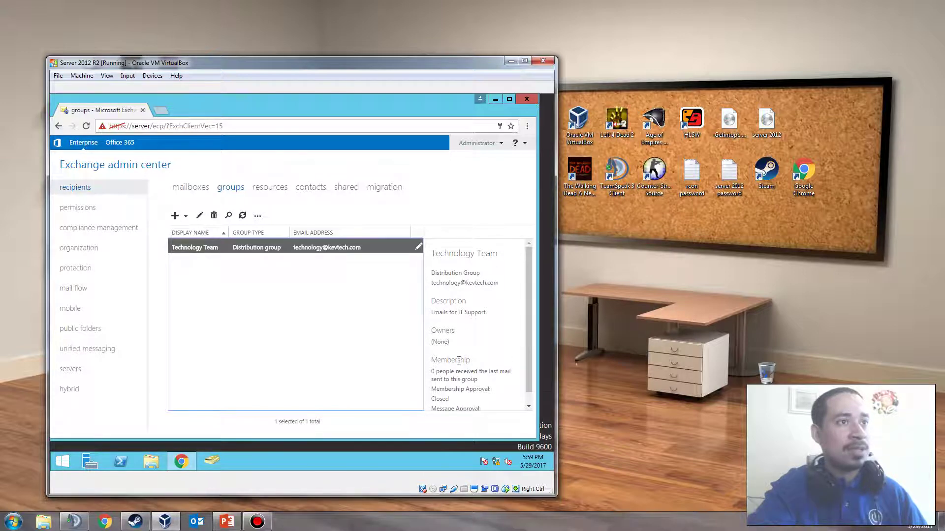
double_click(264, 247)
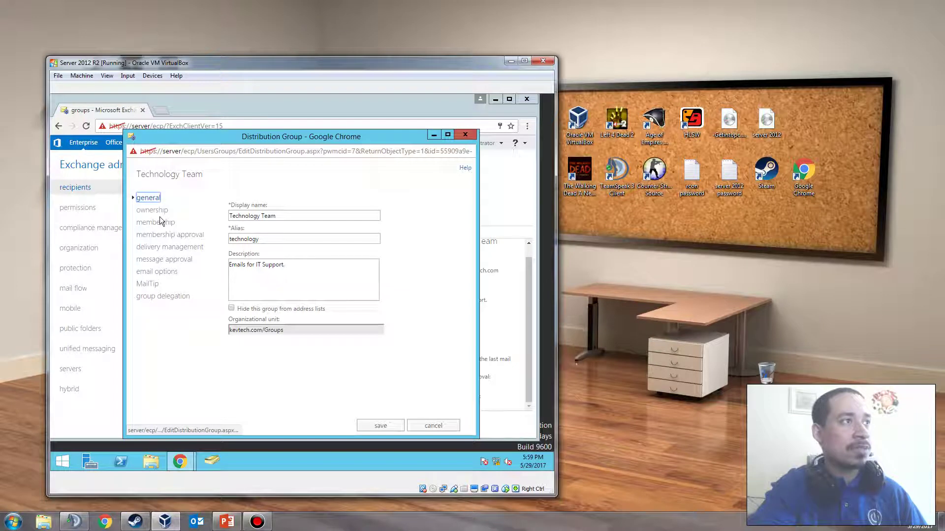
click(156, 222)
click(170, 235)
click(156, 223)
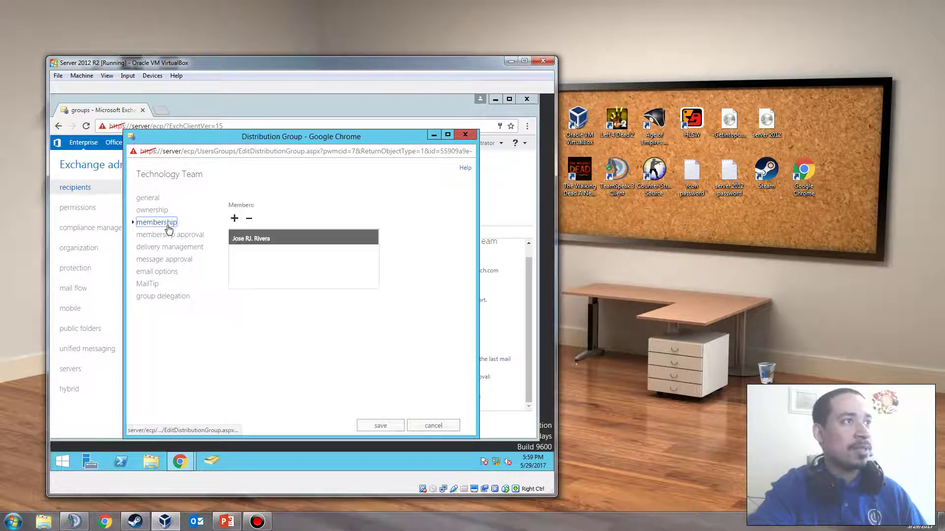
click(170, 235)
click(172, 247)
click(170, 234)
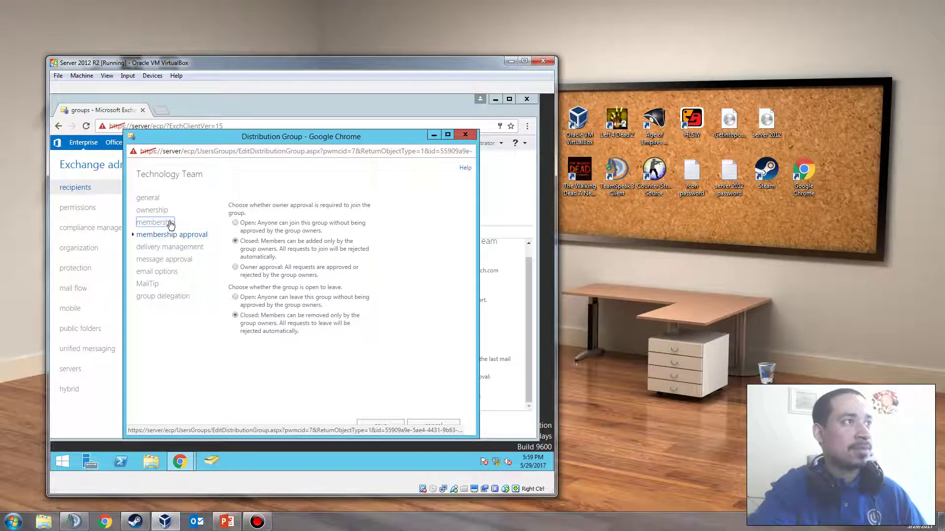
click(156, 222)
click(156, 210)
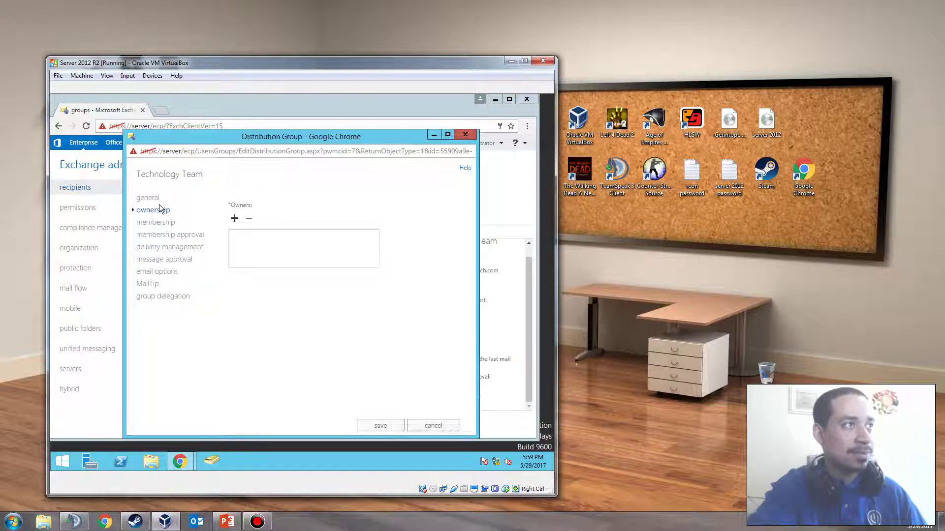
click(157, 200)
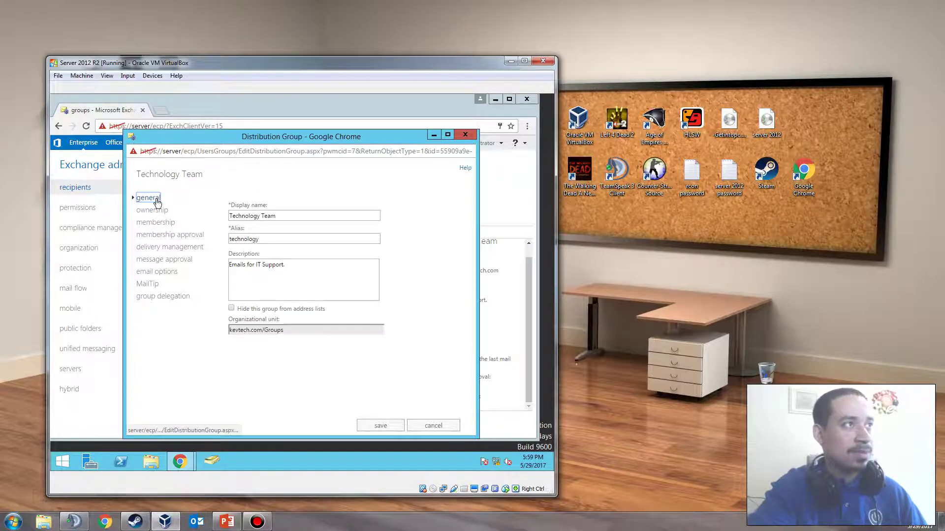
click(465, 135)
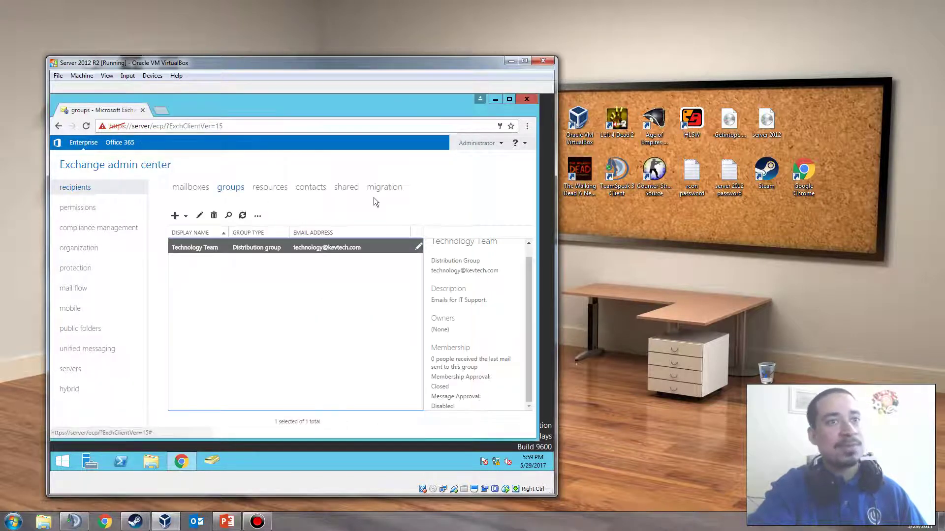
click(496, 97)
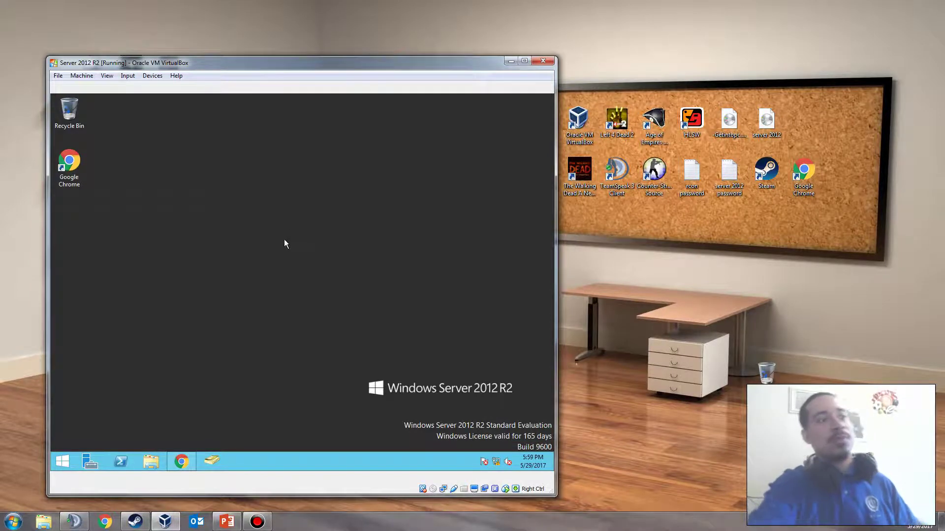
On PowerPoint's slide 5, cut the empty subtitle placeholder so only 'Thank You!' remains
click(227, 521)
click(46, 302)
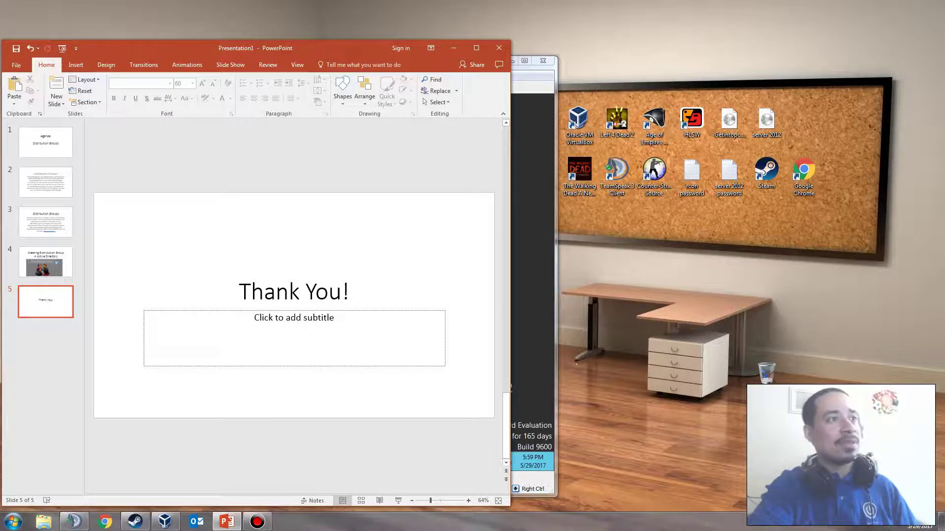
right_click(442, 363)
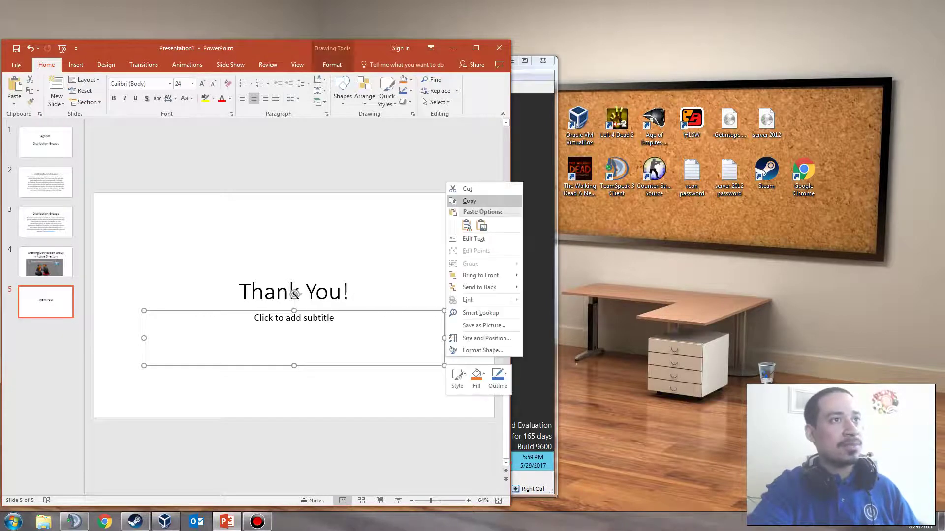
click(460, 189)
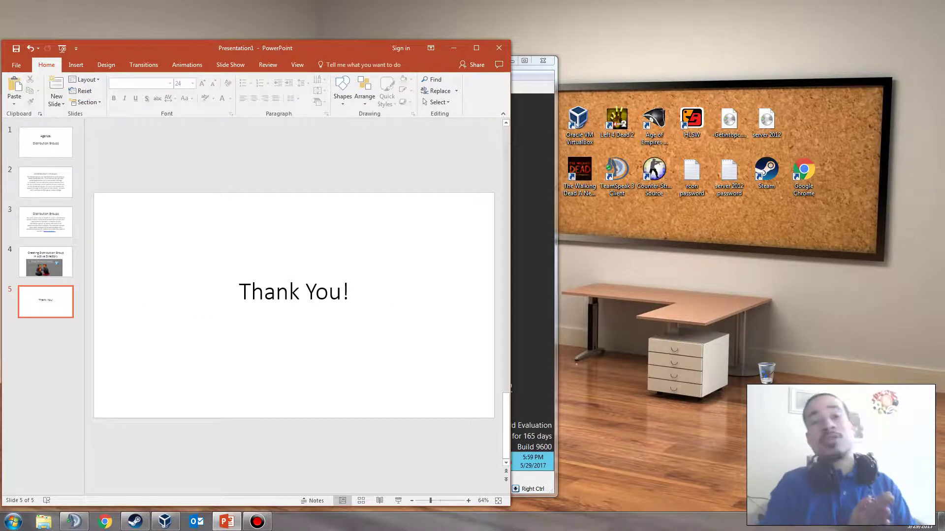